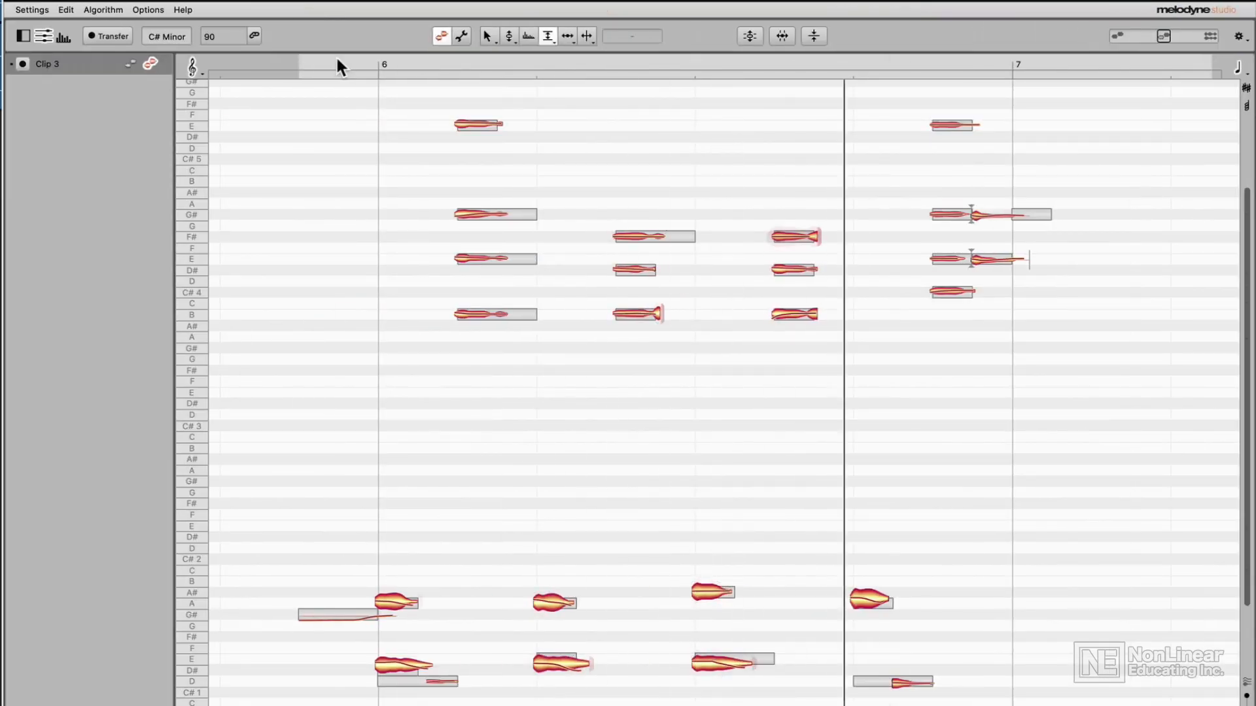
{"action": "left_click", "coordinate": [337, 59]}
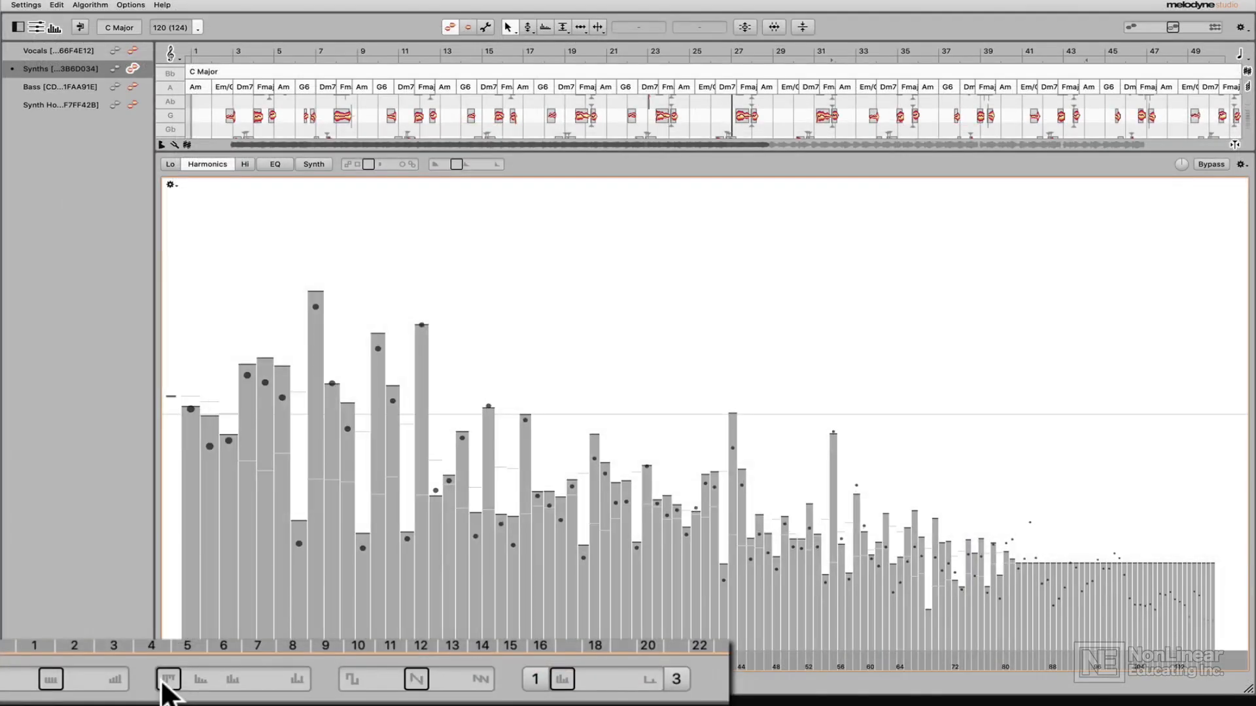
- Reshape the harmonic spectrum of the Synths track with the harmonics controls of the Sound Editor
{"action": "left_click_drag", "start_coordinate": [169, 687], "coordinate": [248, 685]}
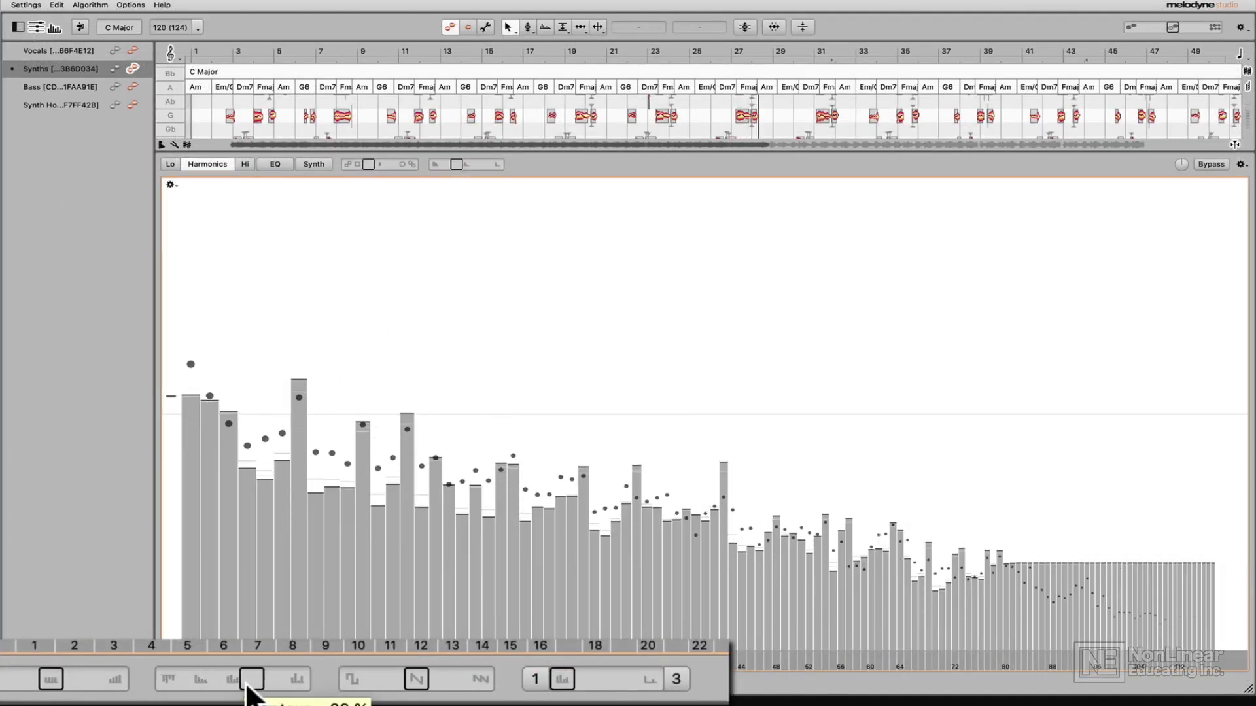
{"action": "left_click_drag", "start_coordinate": [424, 690], "coordinate": [461, 692]}
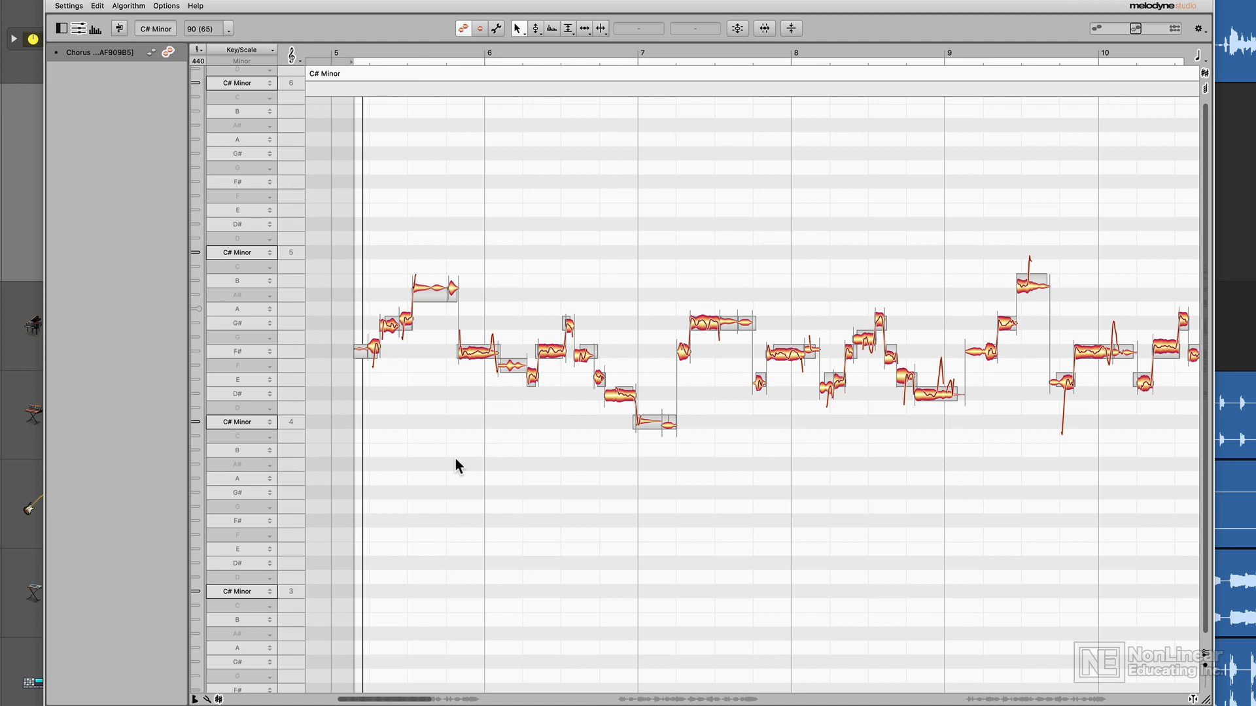
- Play back the uncorrected chorus vocal through to its end
{"action": "key", "text": "space"}
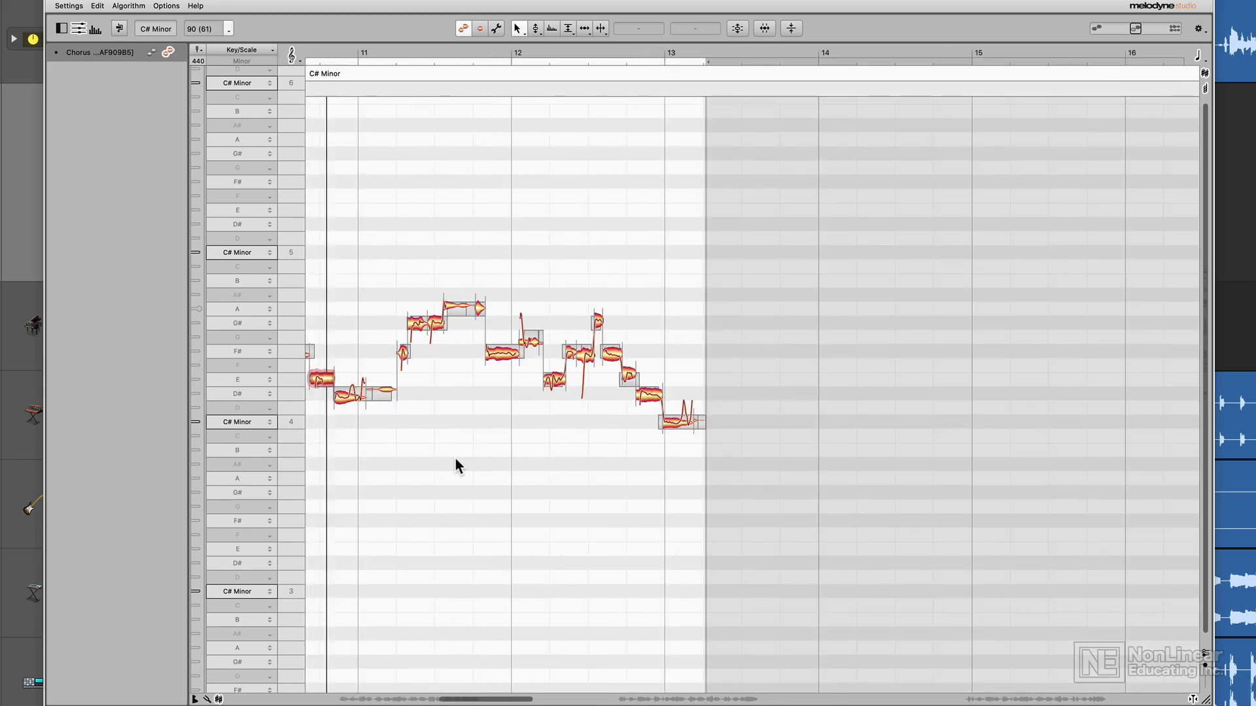
{"action": "key", "text": "space"}
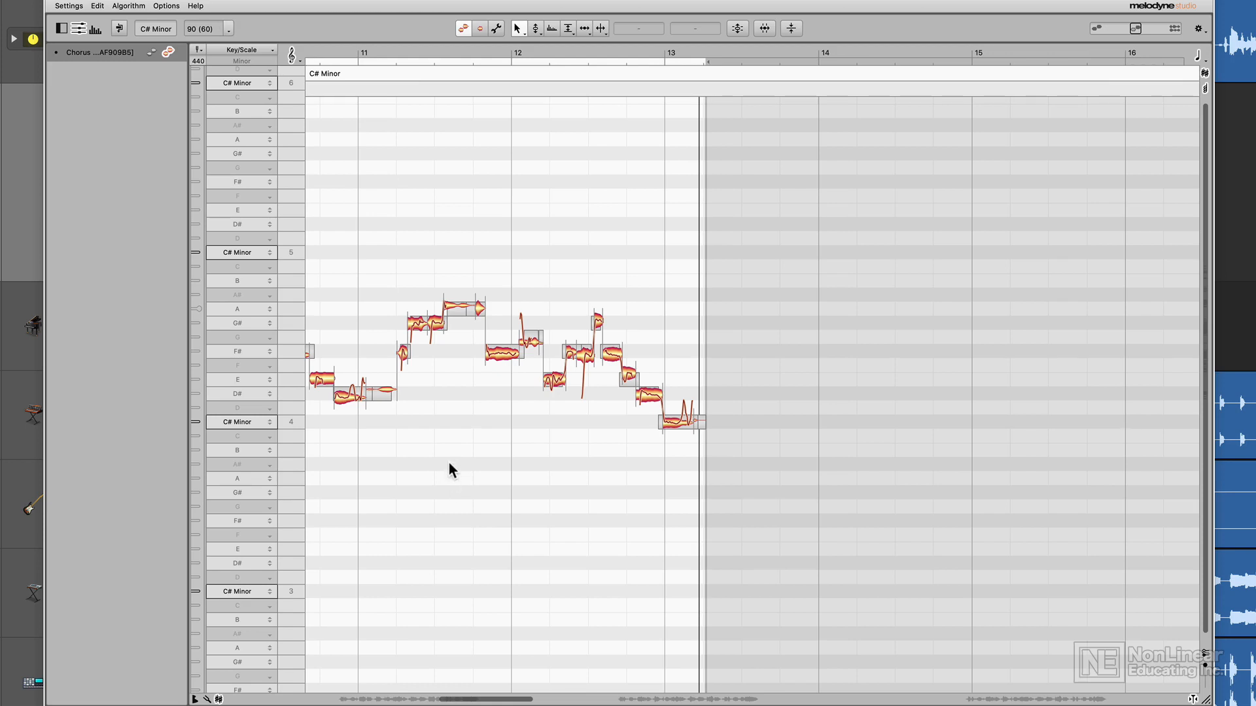
- Try correcting the pitch center of all chorus vocal notes to 100 %, and discard the correction
{"action": "key", "text": "super+a"}
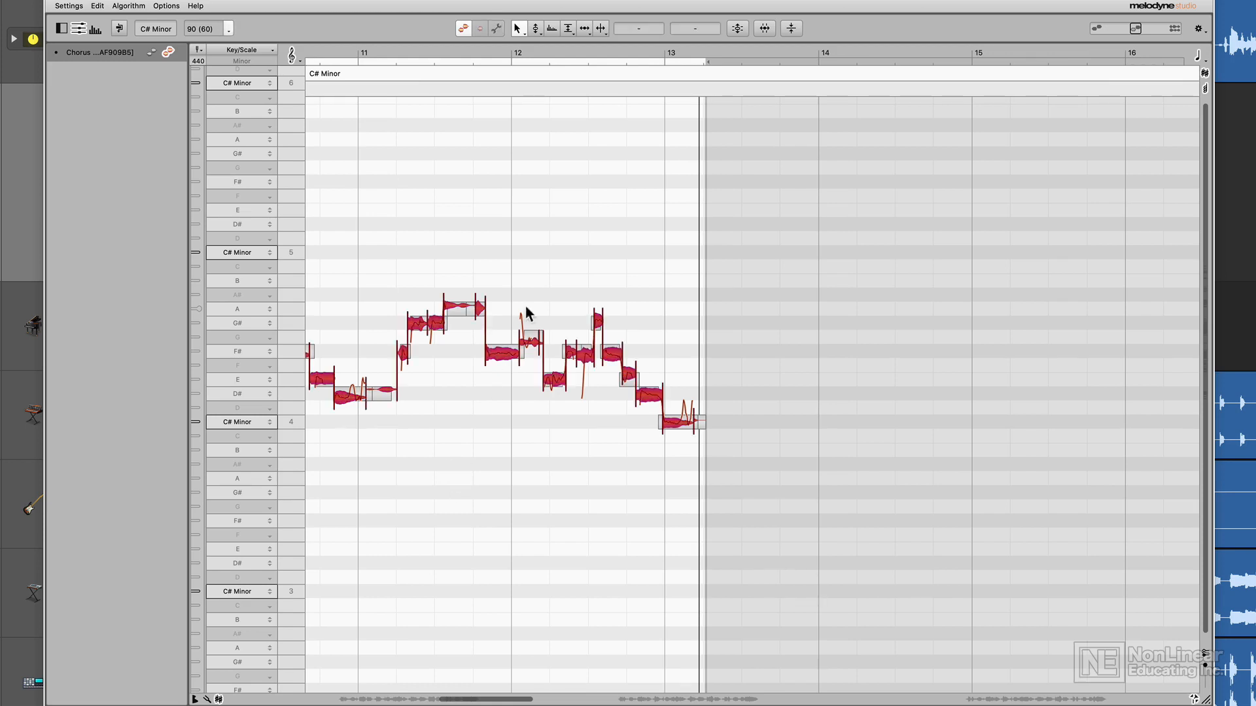
{"action": "left_click", "coordinate": [737, 28]}
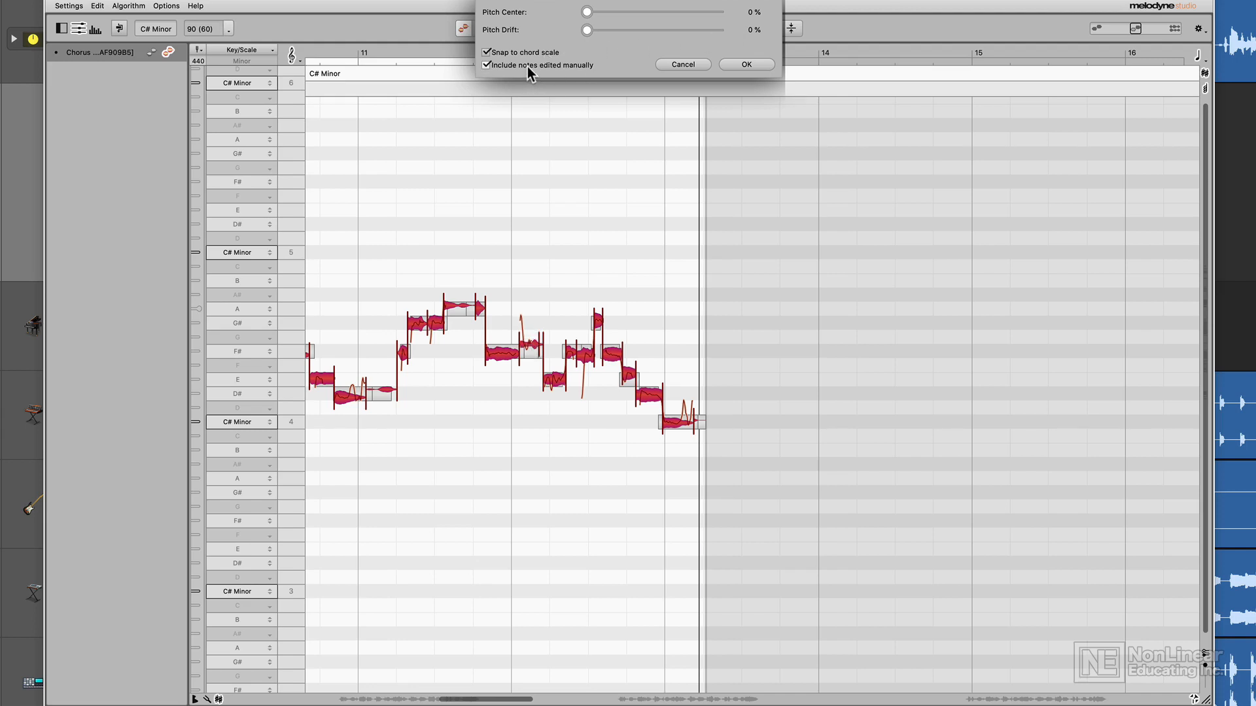
{"action": "left_click_drag", "start_coordinate": [586, 11], "coordinate": [747, 16]}
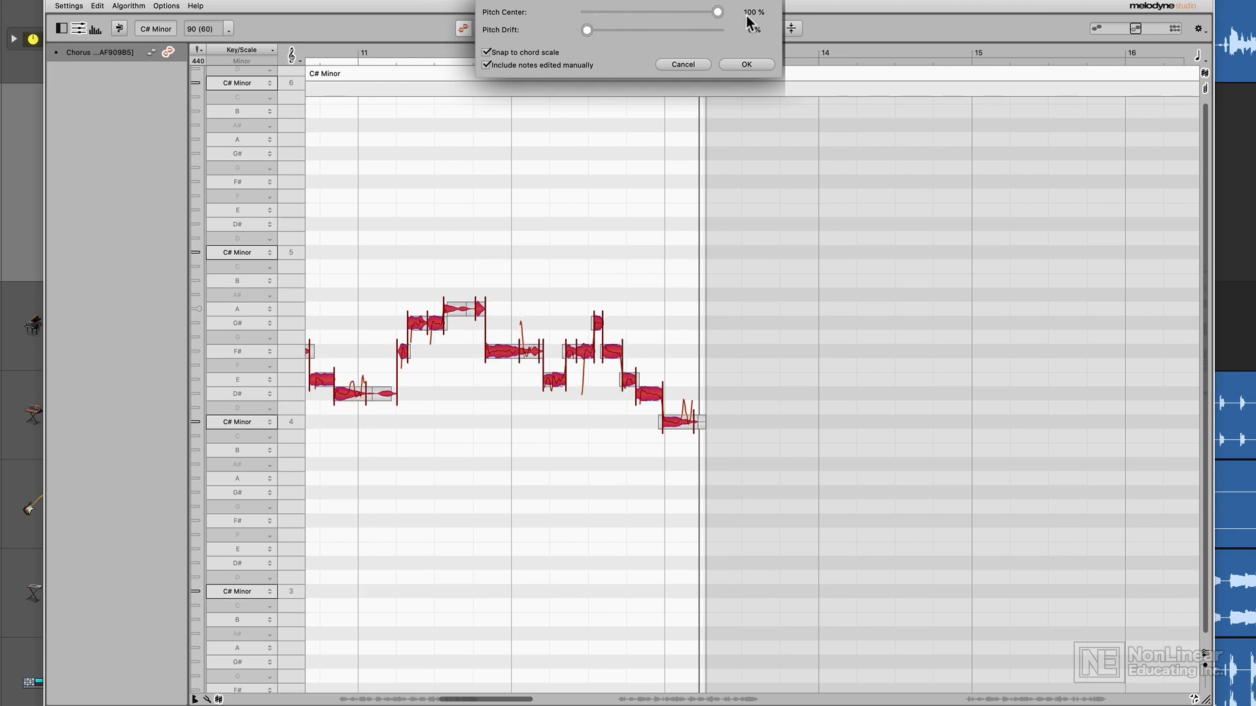
{"action": "left_click", "coordinate": [686, 65]}
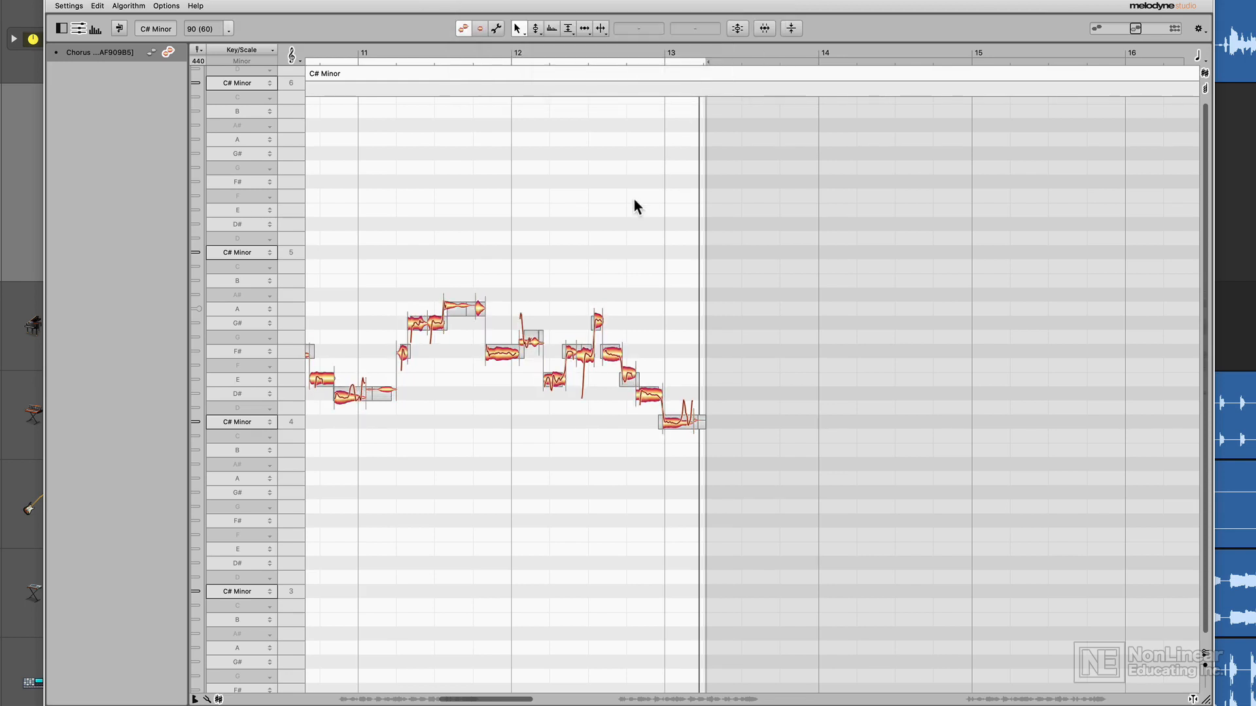
- Snap all notes of the chorus vocal to their nearest C# Minor scale pitches directly in the note editor
{"action": "key", "text": "super+a"}
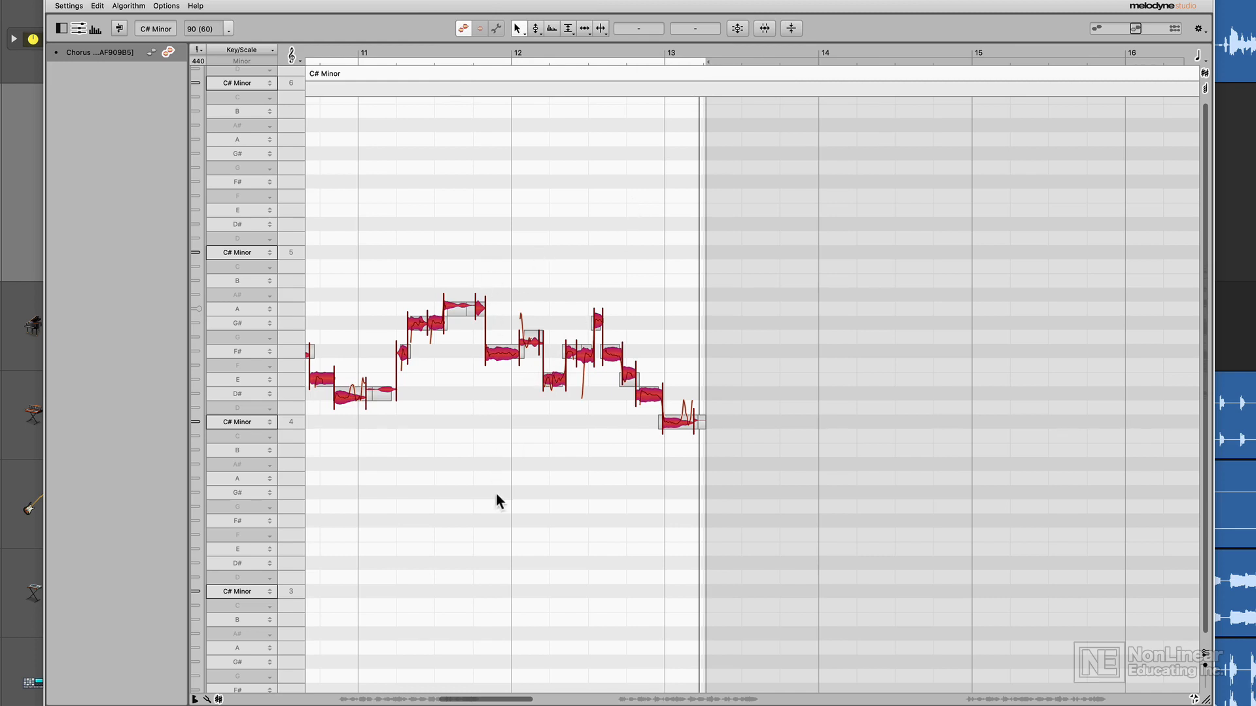
{"action": "scroll", "coordinate": [504, 500], "scroll_direction": "left", "scroll_amount": 5}
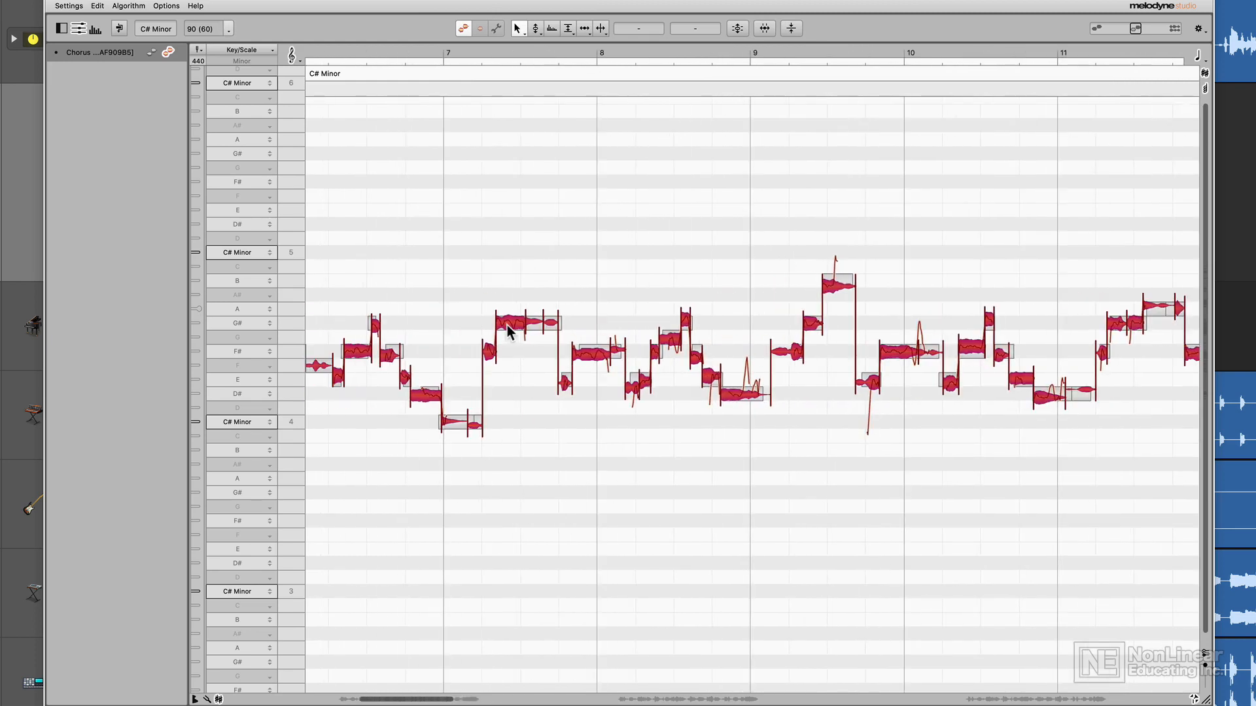
{"action": "double_click", "coordinate": [511, 324]}
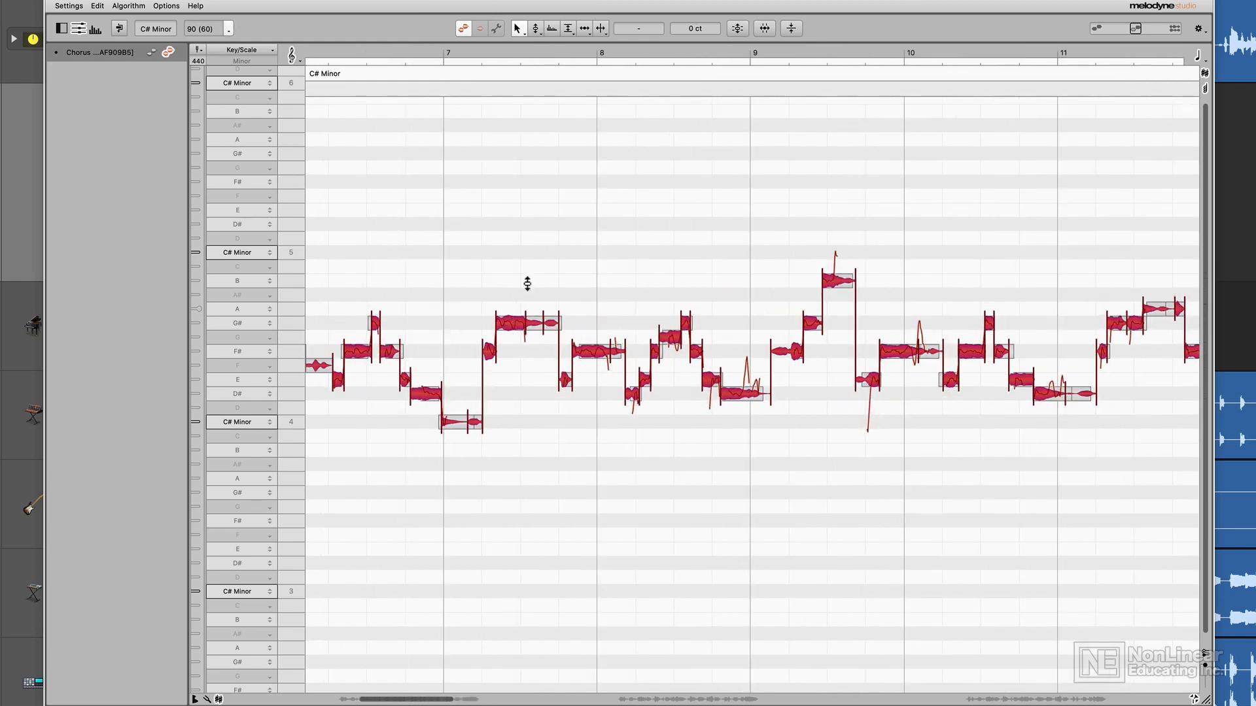
{"action": "left_click", "coordinate": [543, 236]}
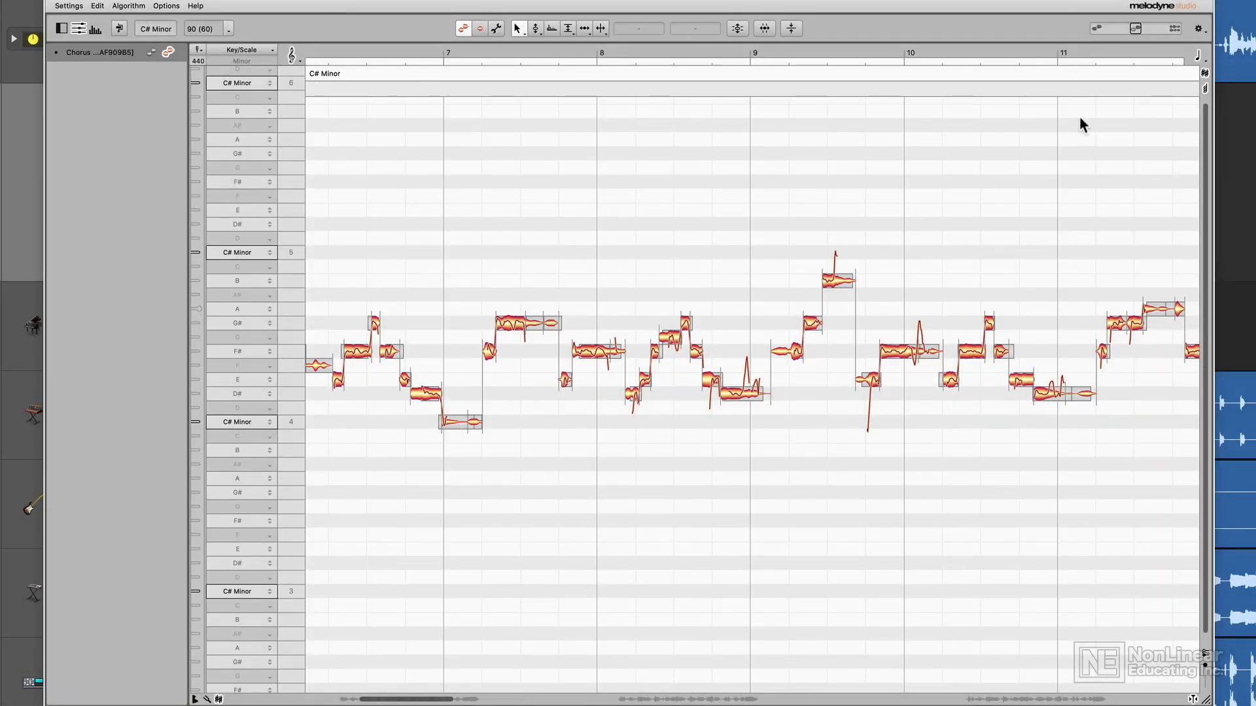
- Play back the pitch-snapped chorus vocal
{"action": "left_click", "coordinate": [1198, 31]}
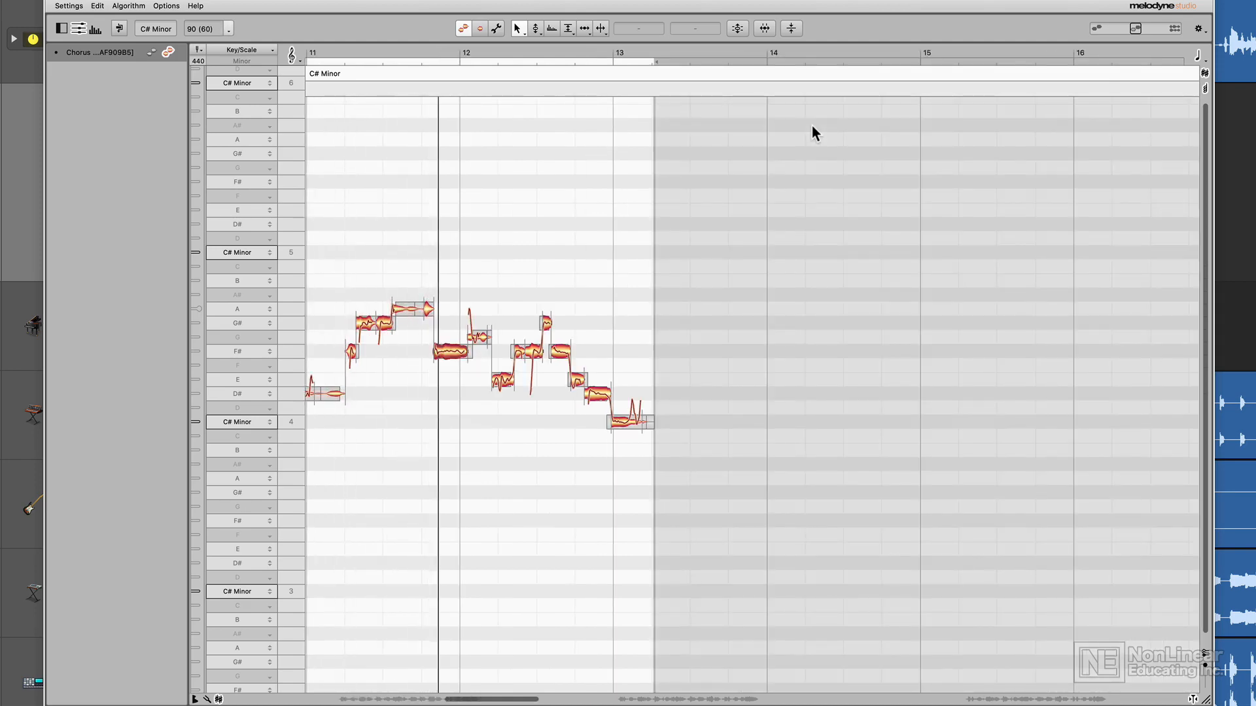
{"action": "key", "text": "space"}
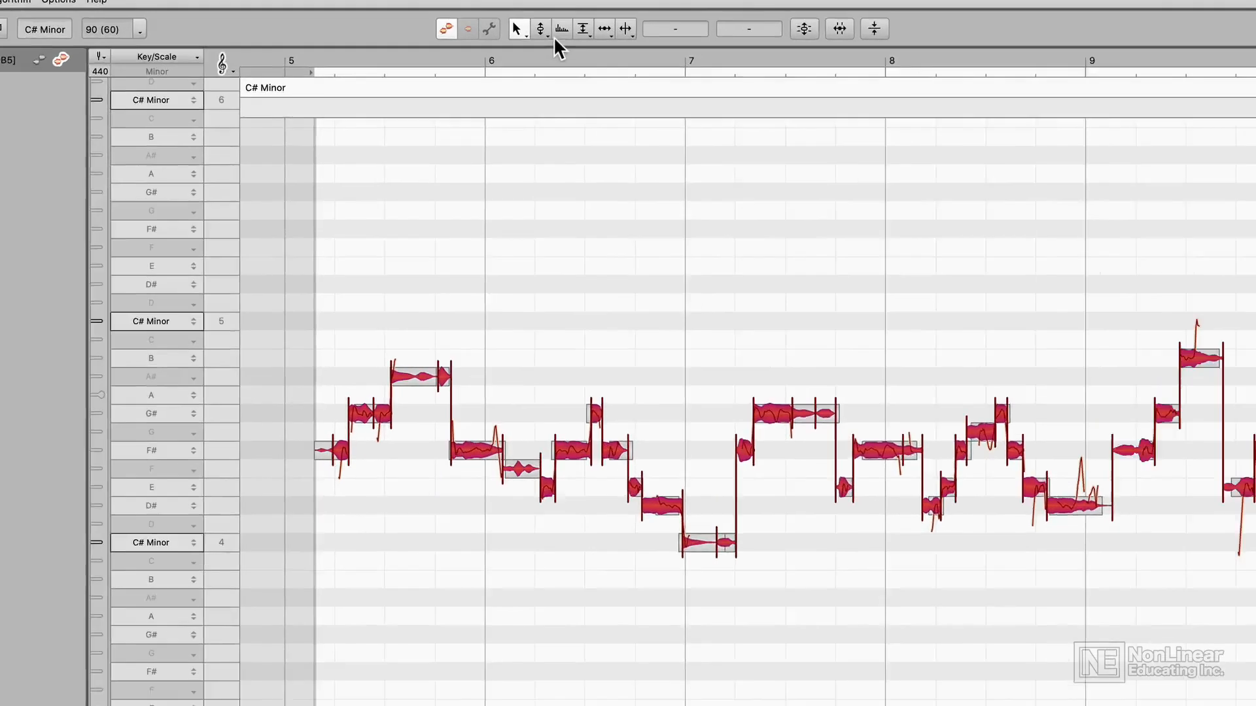
- Reduce the pitch modulation of all vocal notes to 10 % with the Pitch Modulation tool
{"action": "left_click", "coordinate": [549, 36]}
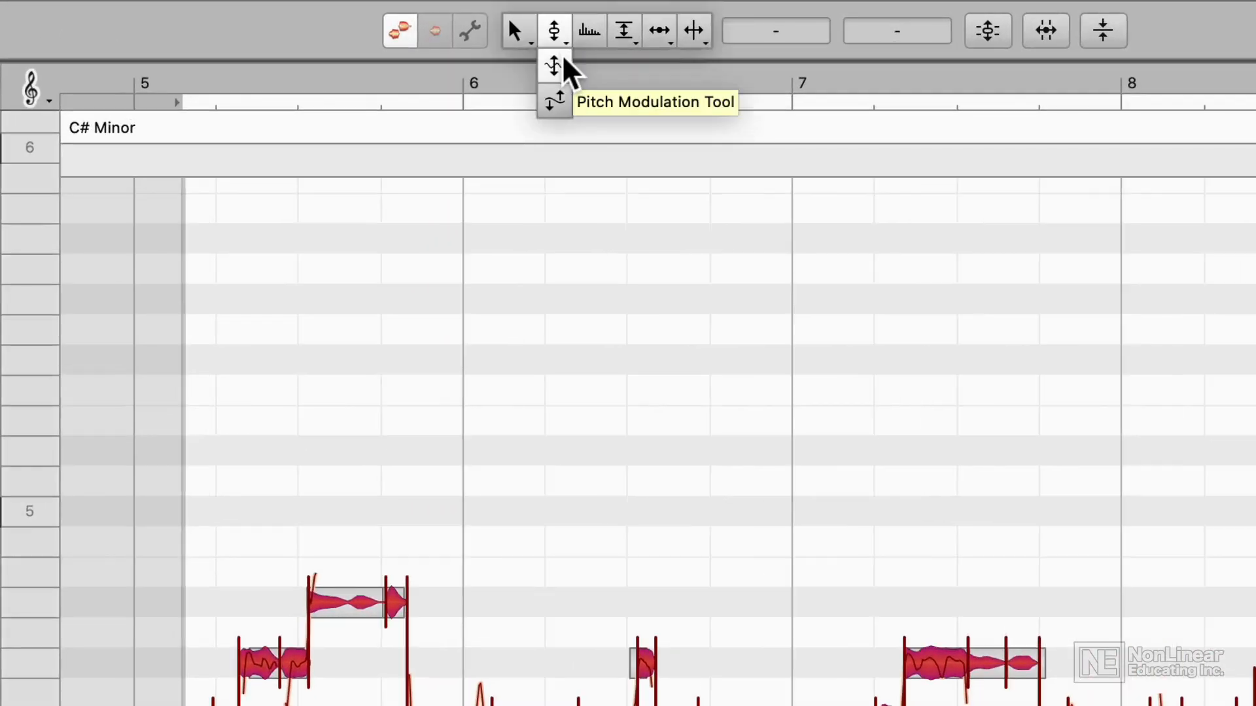
{"action": "left_click", "coordinate": [562, 56]}
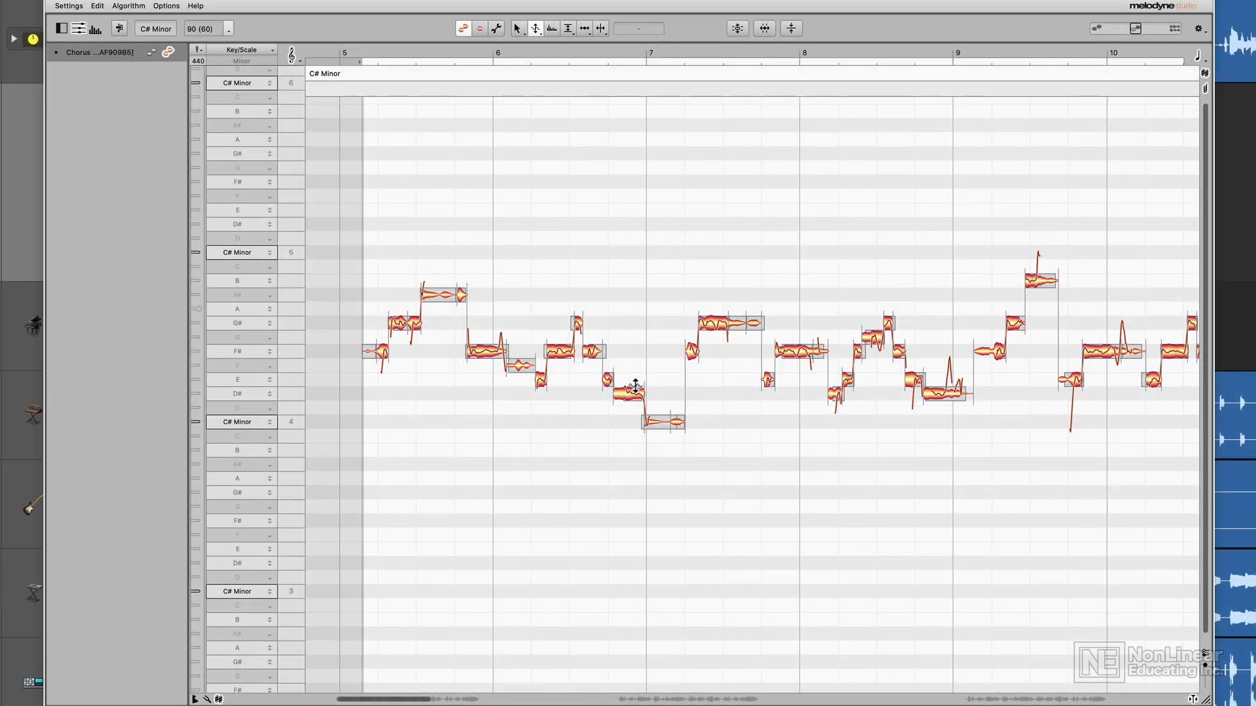
{"action": "key", "text": "ctrl+a"}
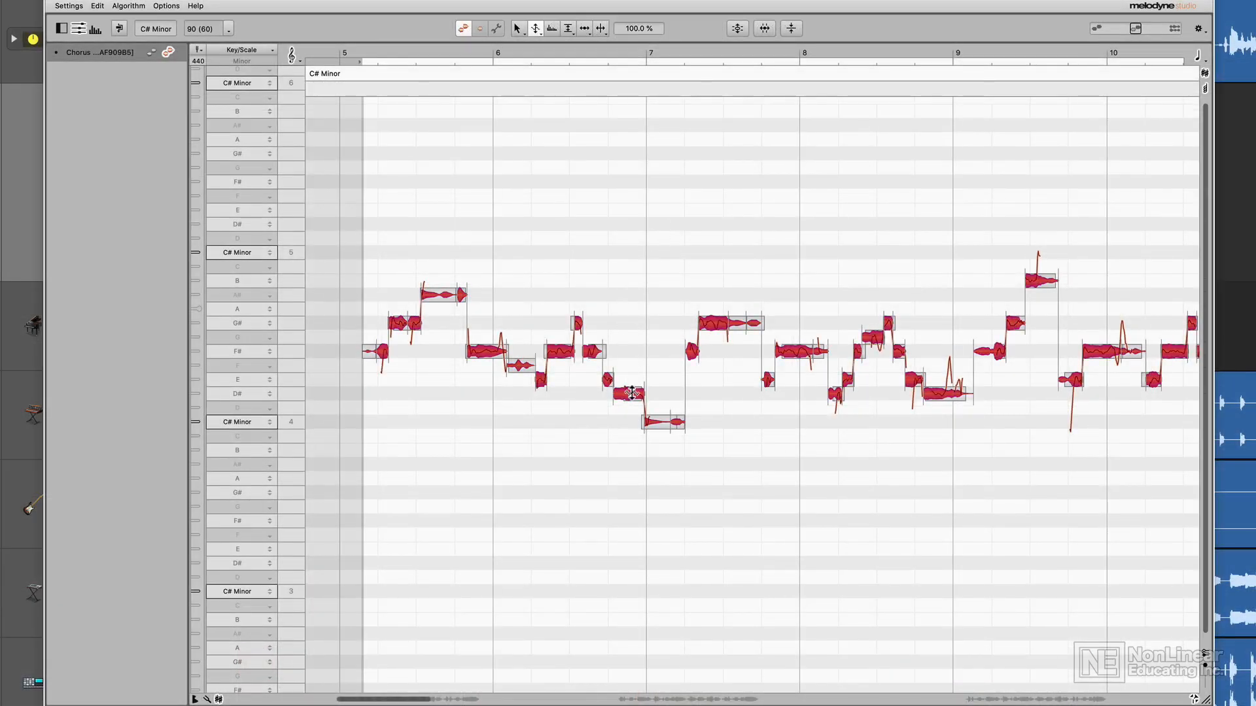
{"action": "left_click_drag", "start_coordinate": [626, 451], "coordinate": [625, 455]}
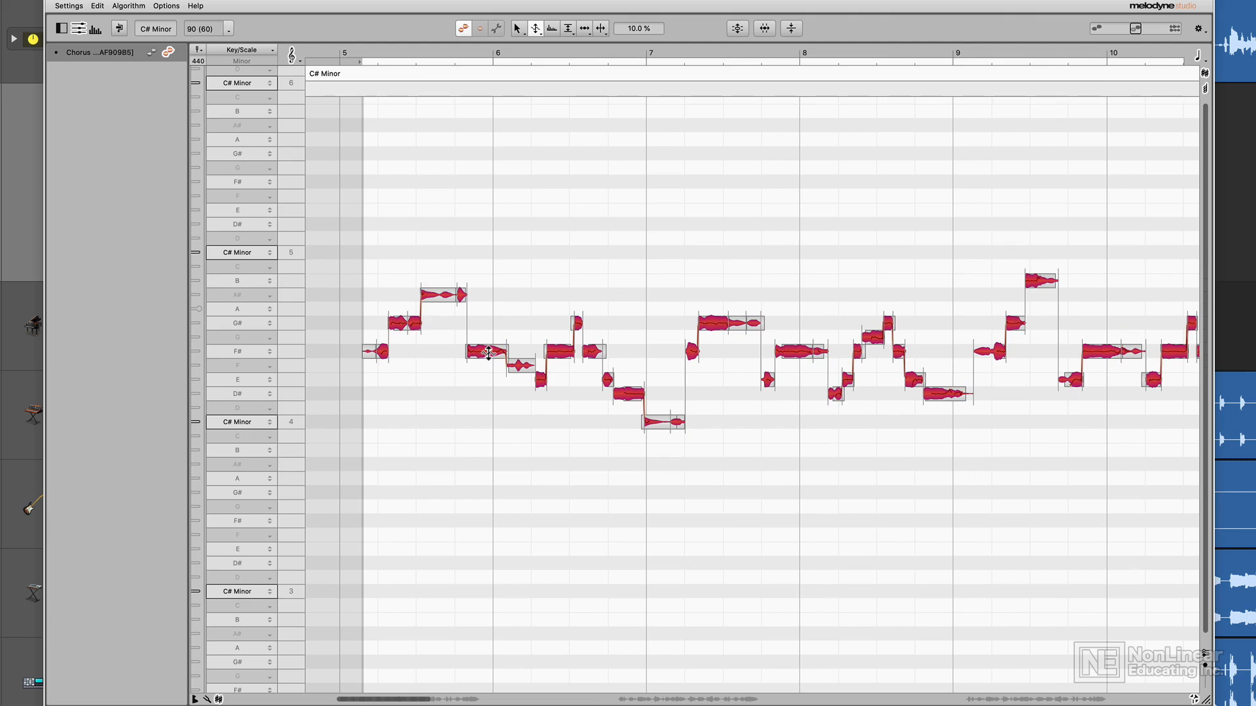
- Restore the pitch modulation of all vocal notes to 100 %
{"action": "left_click", "coordinate": [500, 309]}
{"action": "key", "text": "ctrl+a"}
{"action": "double_click", "coordinate": [493, 353]}
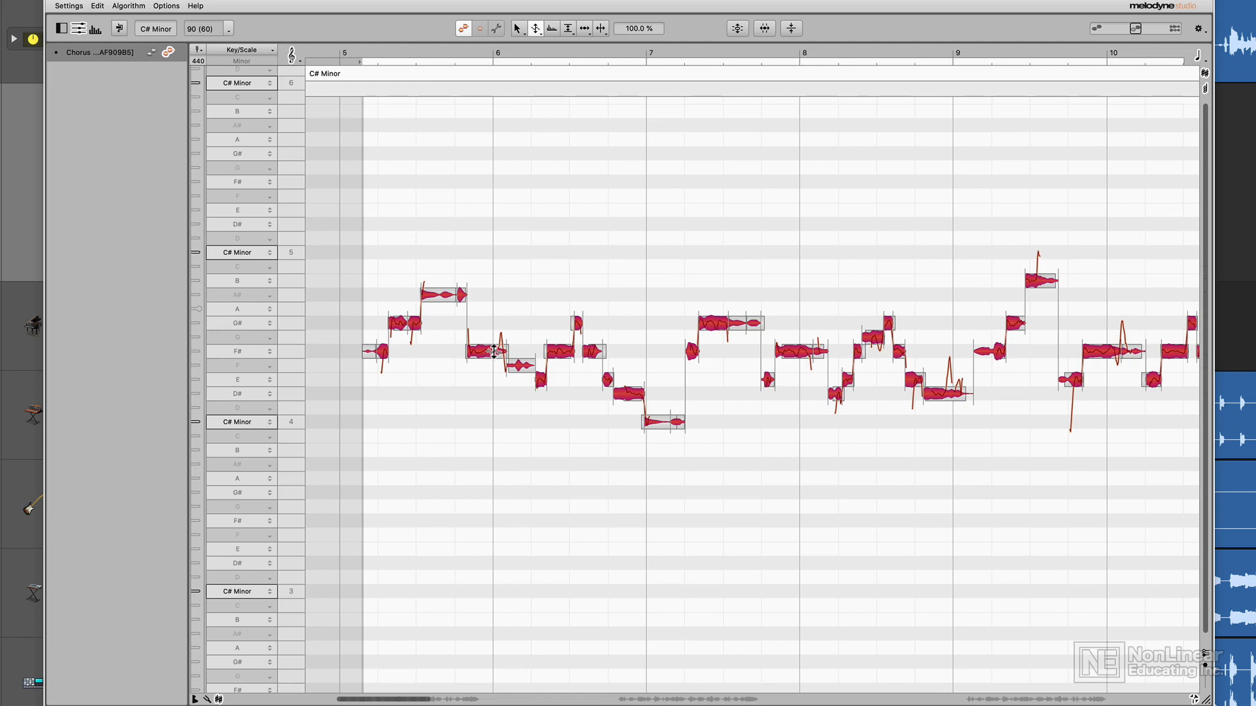
- Flatten the pitch modulation of all vocal notes to 0 % and play back the result
{"action": "double_click", "coordinate": [482, 346]}
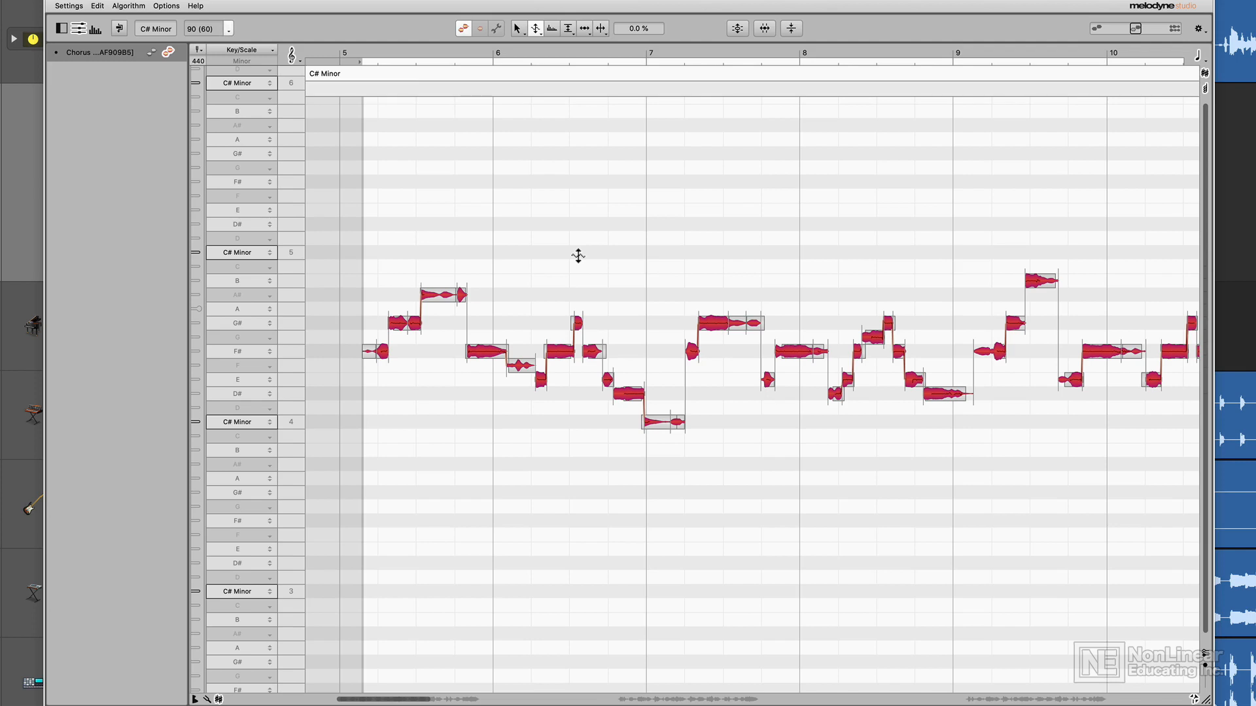
{"action": "key", "text": "space"}
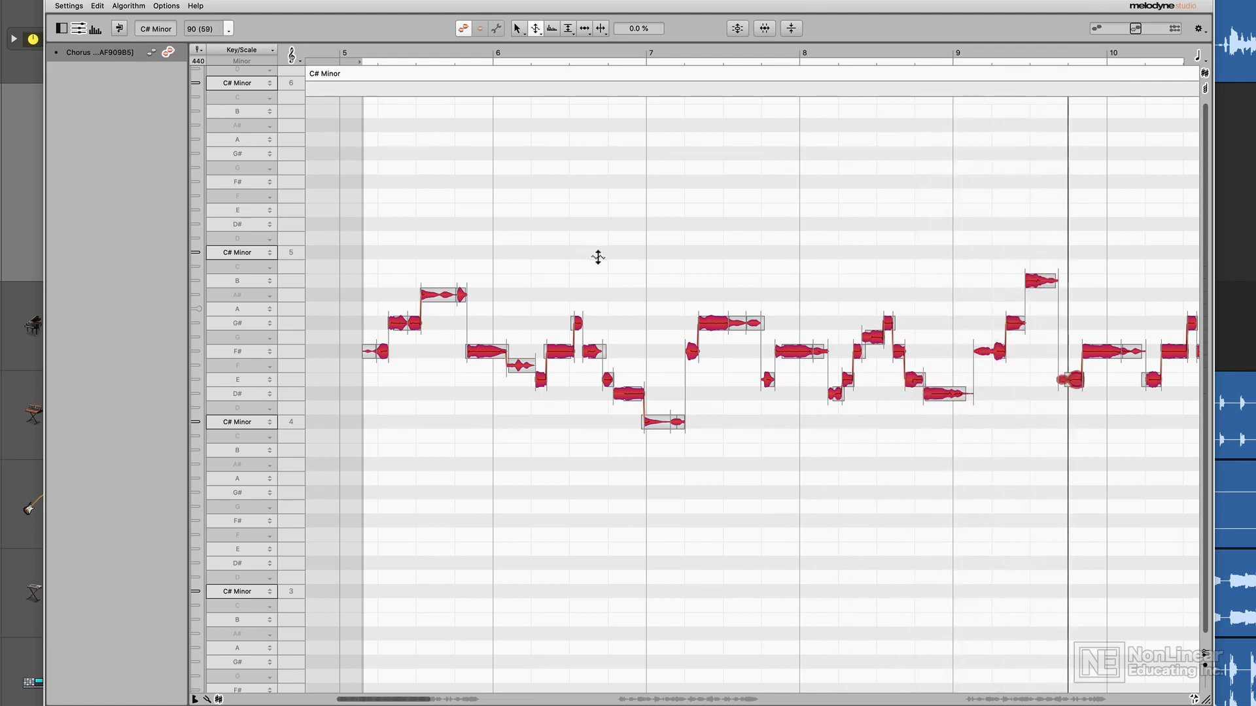
{"action": "key", "text": "space"}
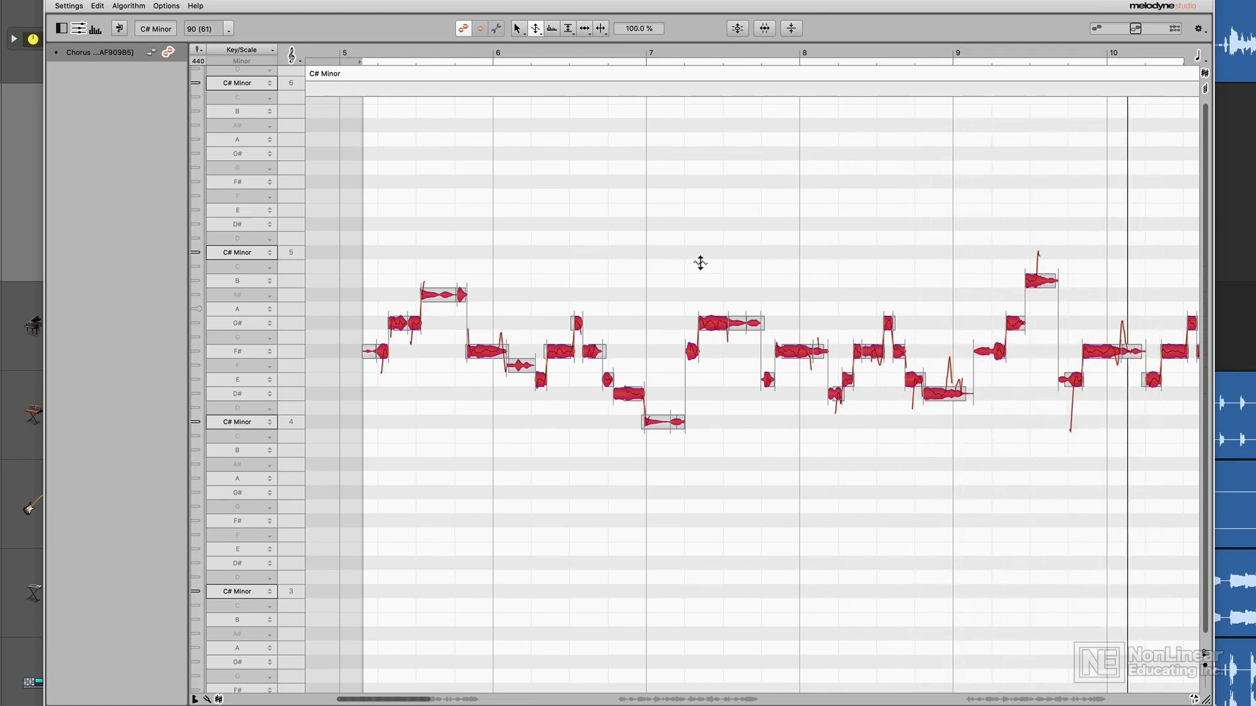
- Set the pitch modulation of all vocal notes to 30 % and play back the result
{"action": "left_click_drag", "start_coordinate": [714, 330], "coordinate": [712, 386]}
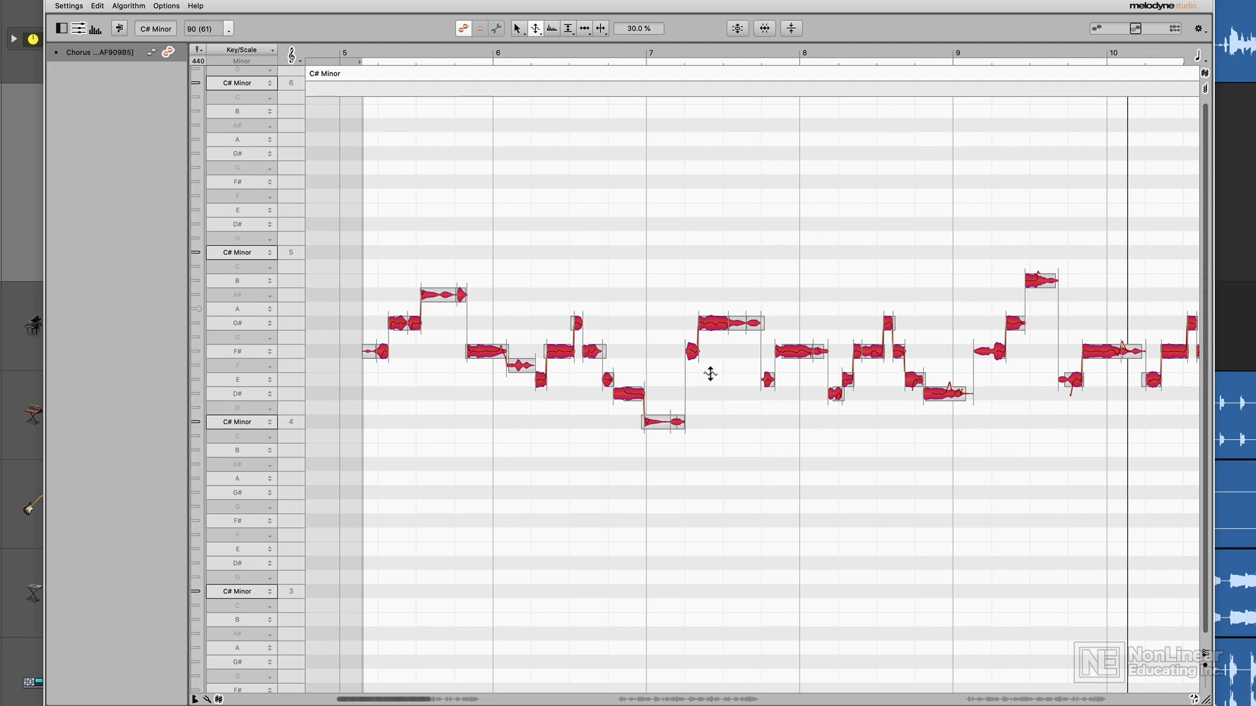
{"action": "key", "text": "space"}
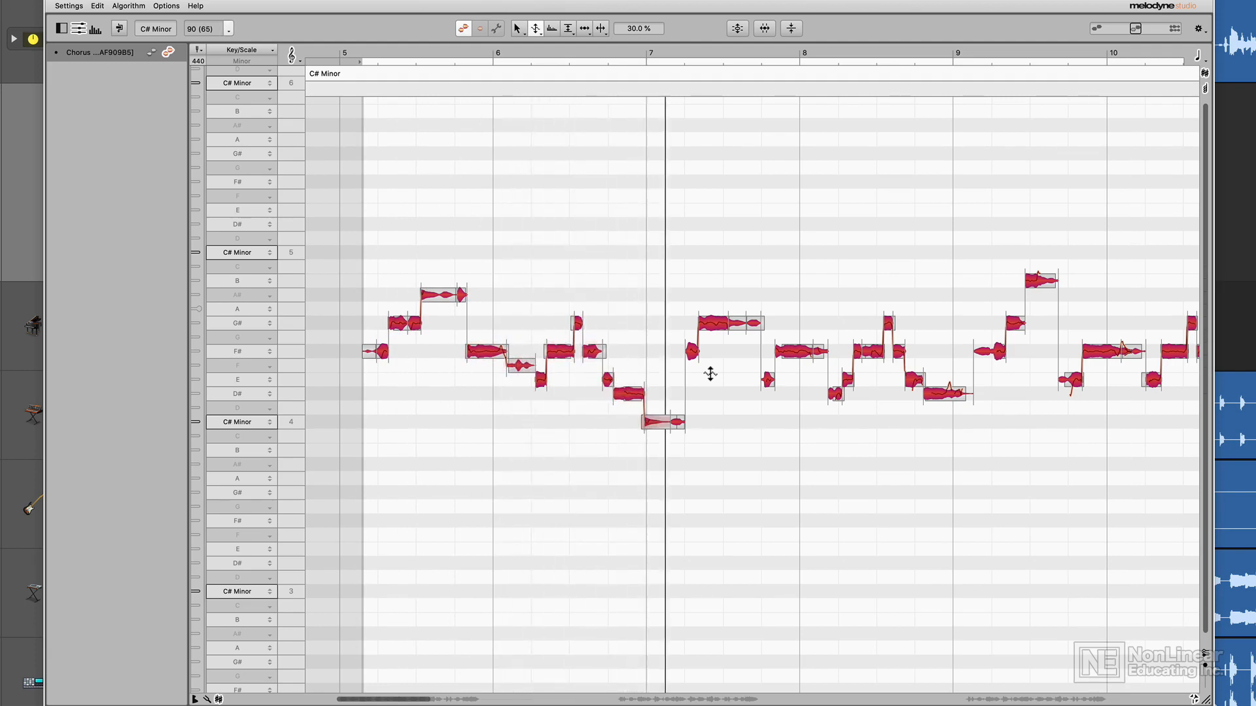
{"action": "left_click", "coordinate": [619, 219]}
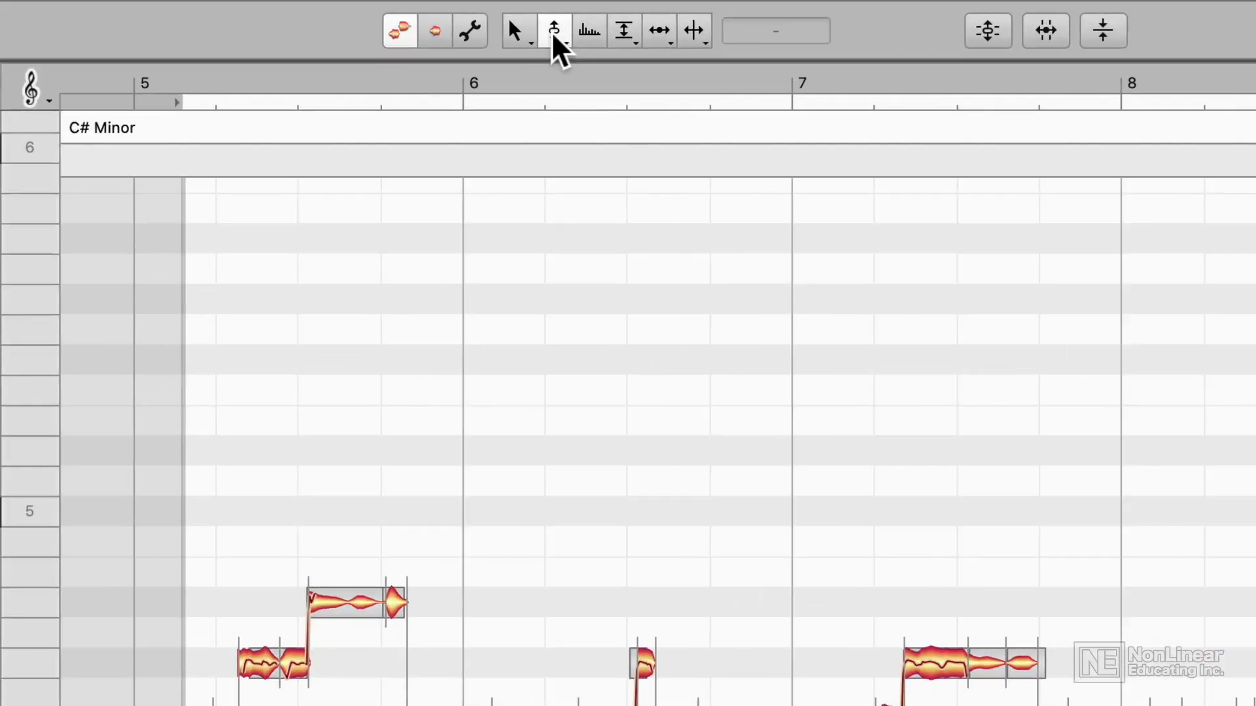
- Switch to the Pitch tool and play back the opening phrase of the vocal
{"action": "mouse_move", "coordinate": [537, 28]}
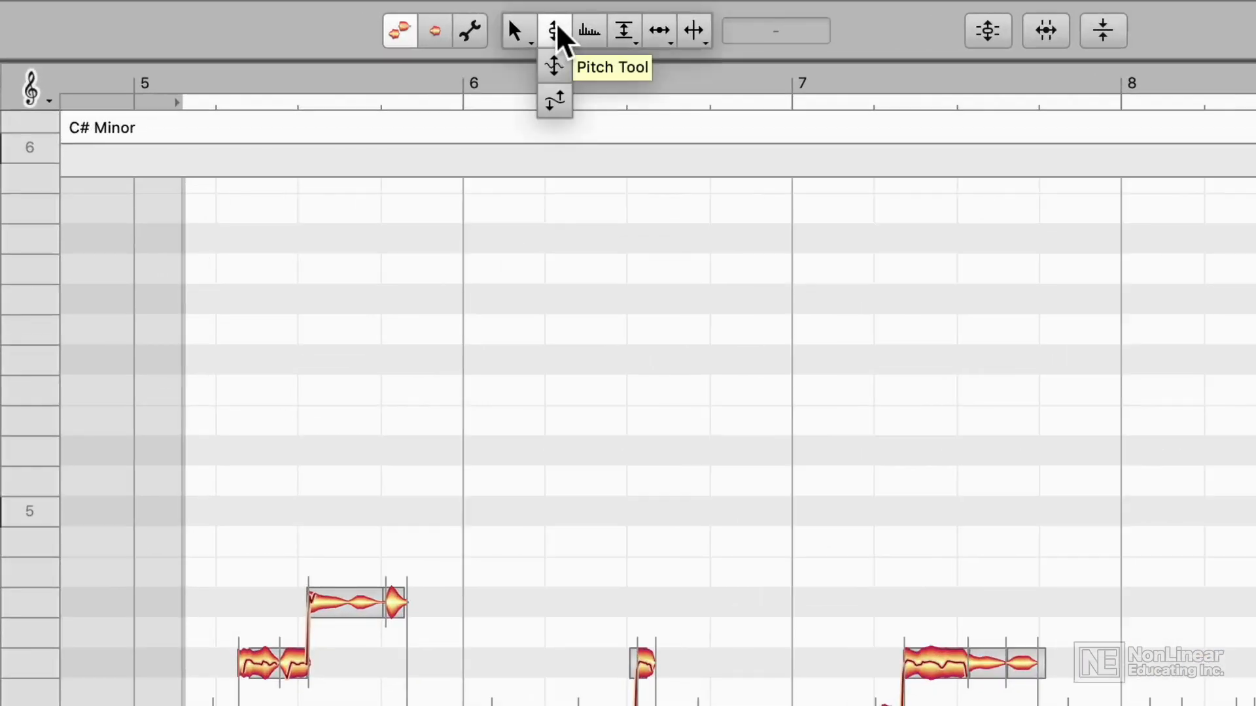
{"action": "left_click", "coordinate": [557, 27]}
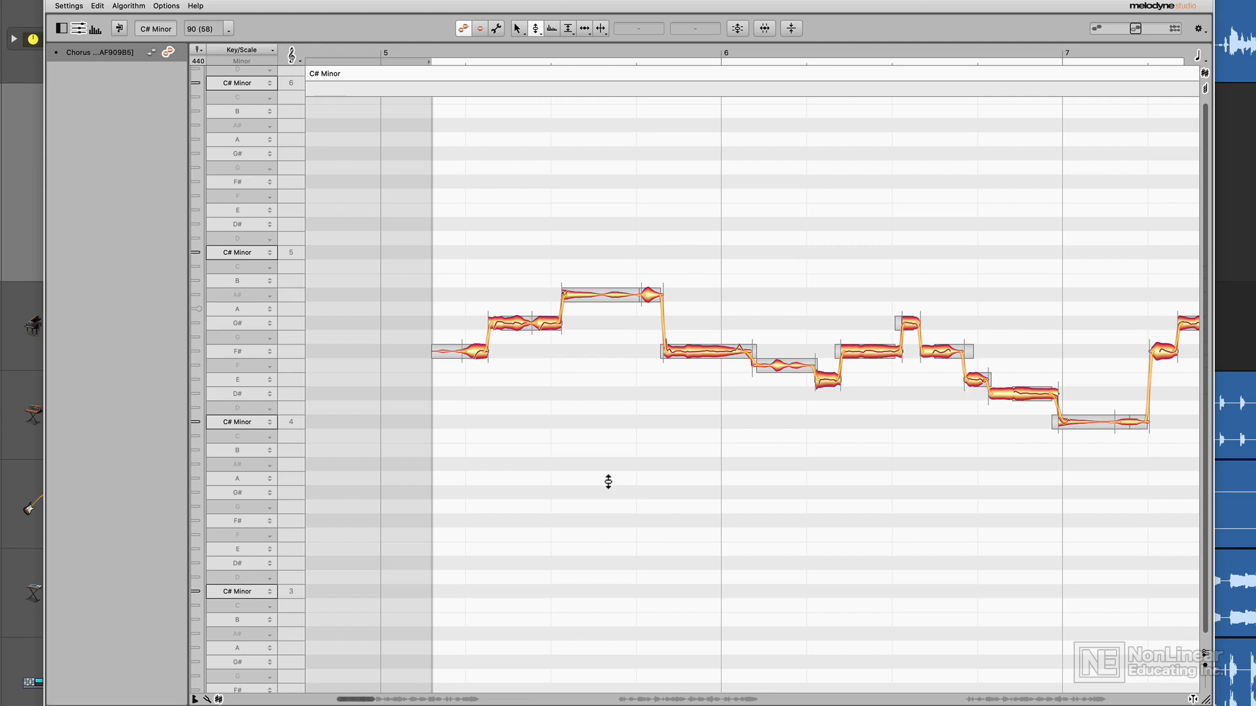
{"action": "key", "text": "space"}
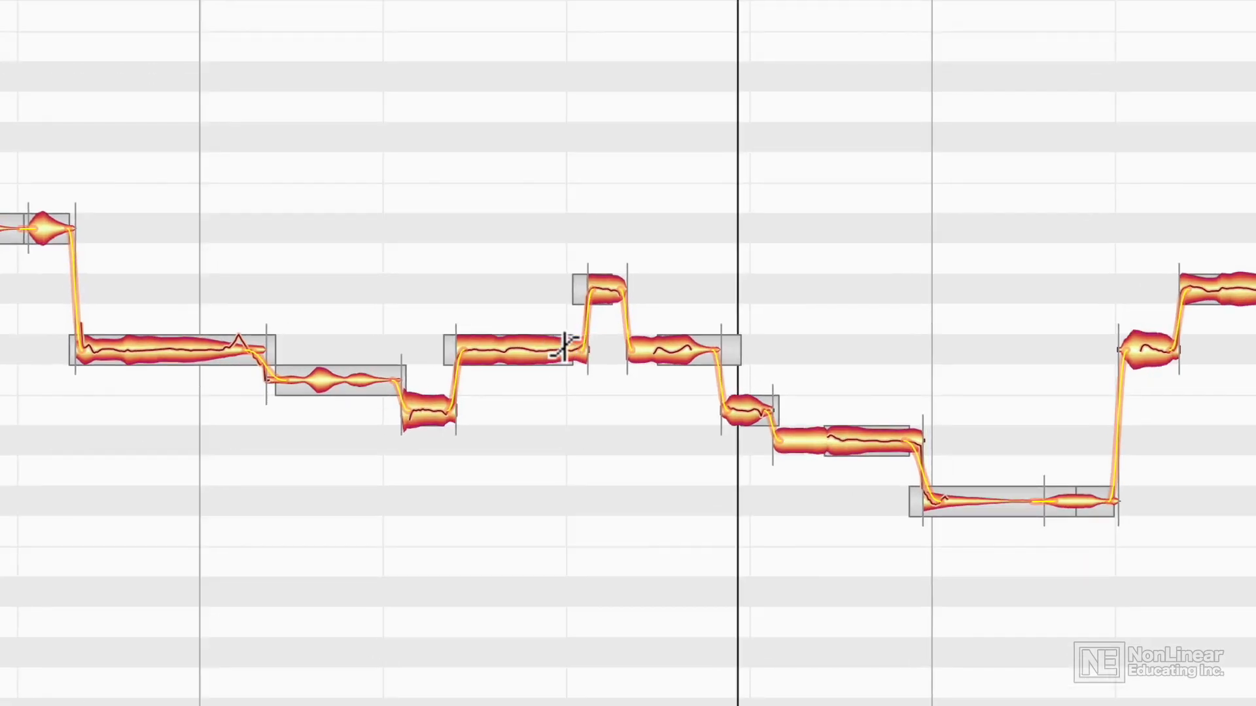
- Adjust the steepness of the pitch transition from the long F# note to the short G# note in bar 6
{"action": "left_click", "coordinate": [563, 346]}
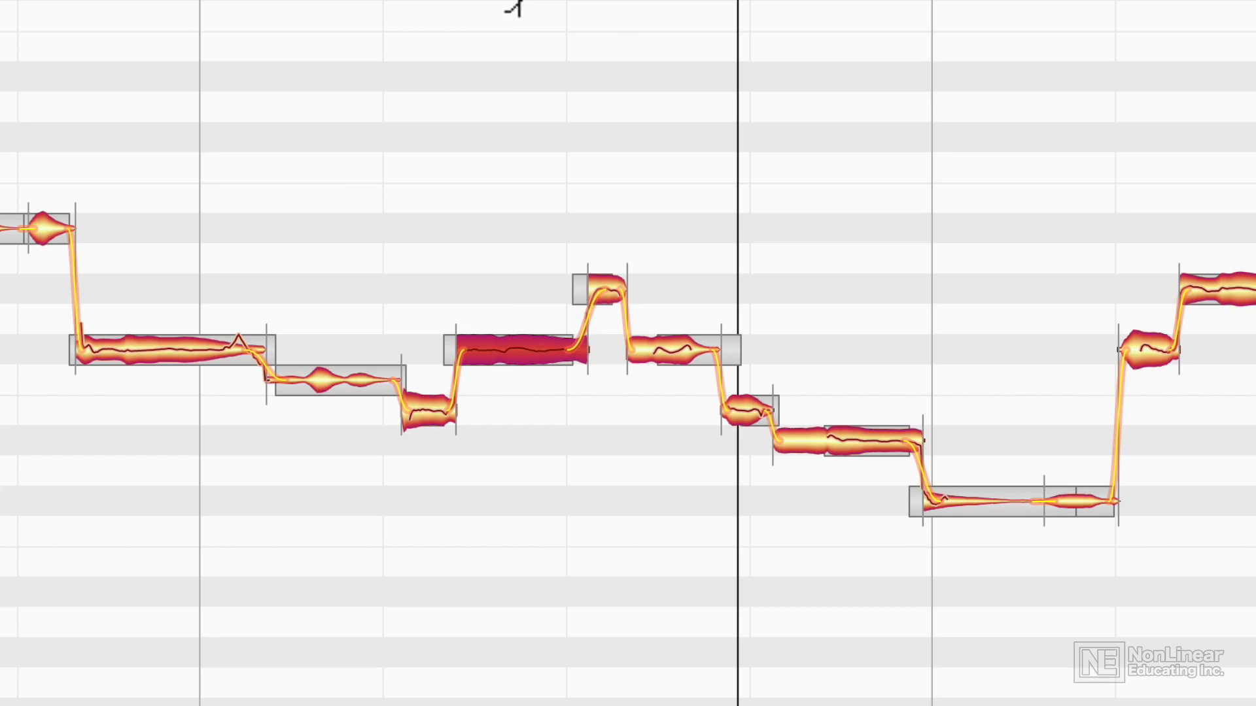
{"action": "left_click_drag", "start_coordinate": [531, 479], "coordinate": [531, 510]}
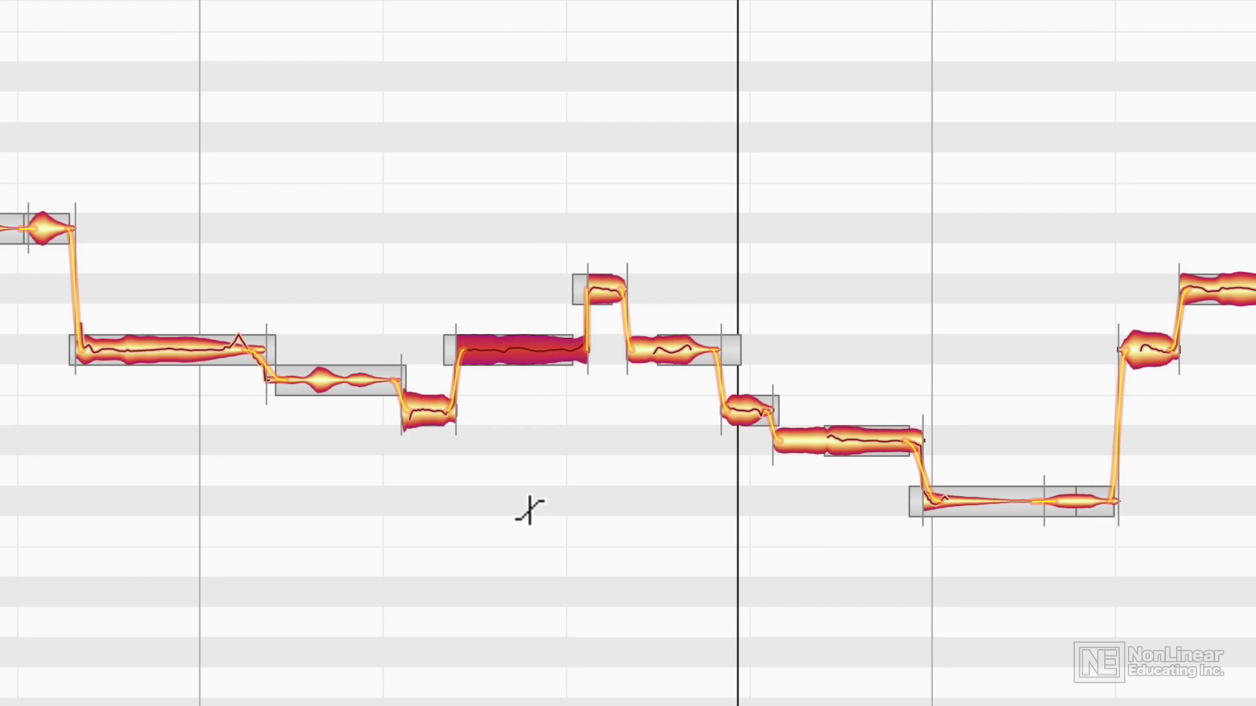
{"action": "left_click_drag", "start_coordinate": [531, 510], "coordinate": [556, 165]}
{"action": "left_click", "coordinate": [546, 85]}
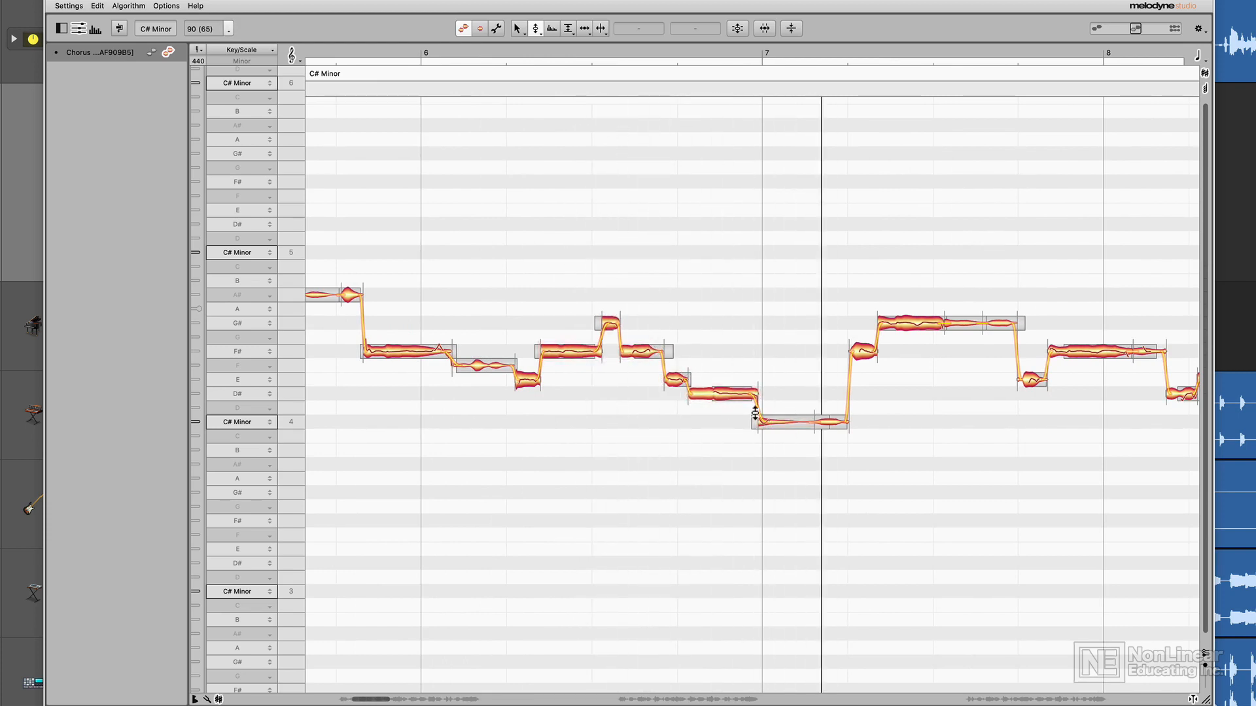
- Make the pitch transition from the D# note into the C# note at bar 7 more gradual and play back the vocal
{"action": "left_click", "coordinate": [749, 393]}
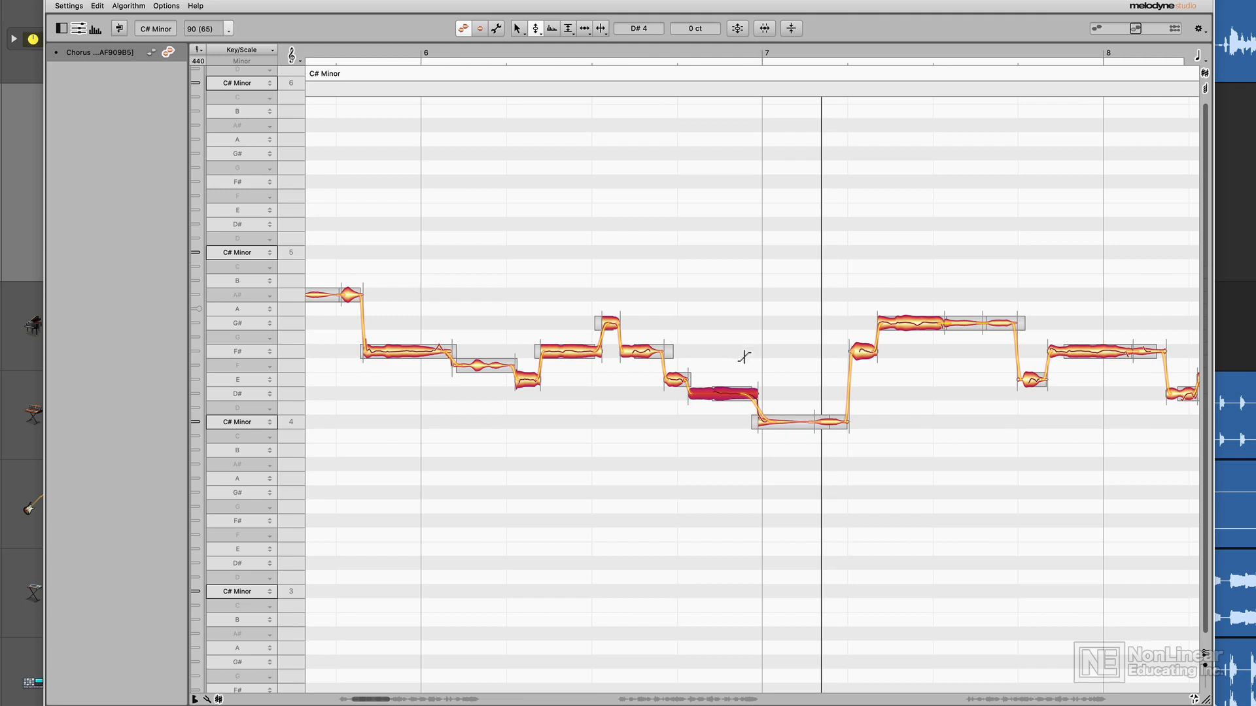
{"action": "left_click", "coordinate": [741, 291]}
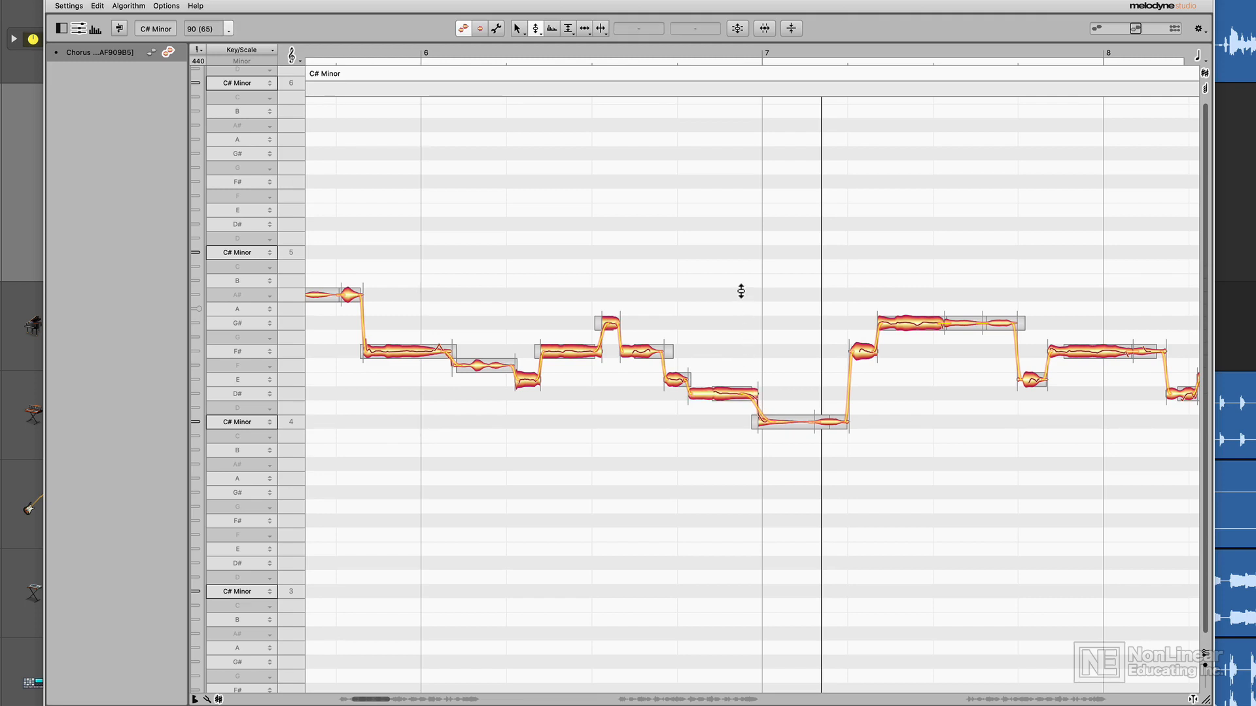
{"action": "key", "text": "space"}
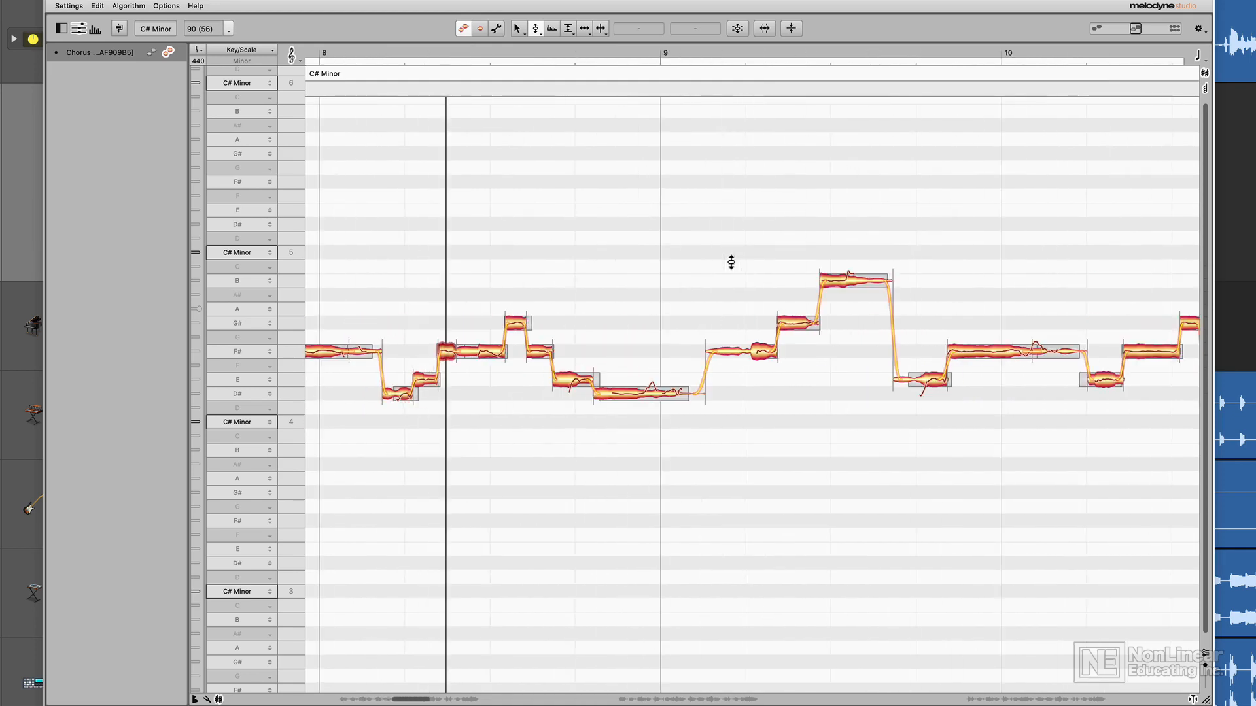
- Move the short D# note near the start of bar 8 up to E and play back the passage
{"action": "left_click", "coordinate": [516, 29]}
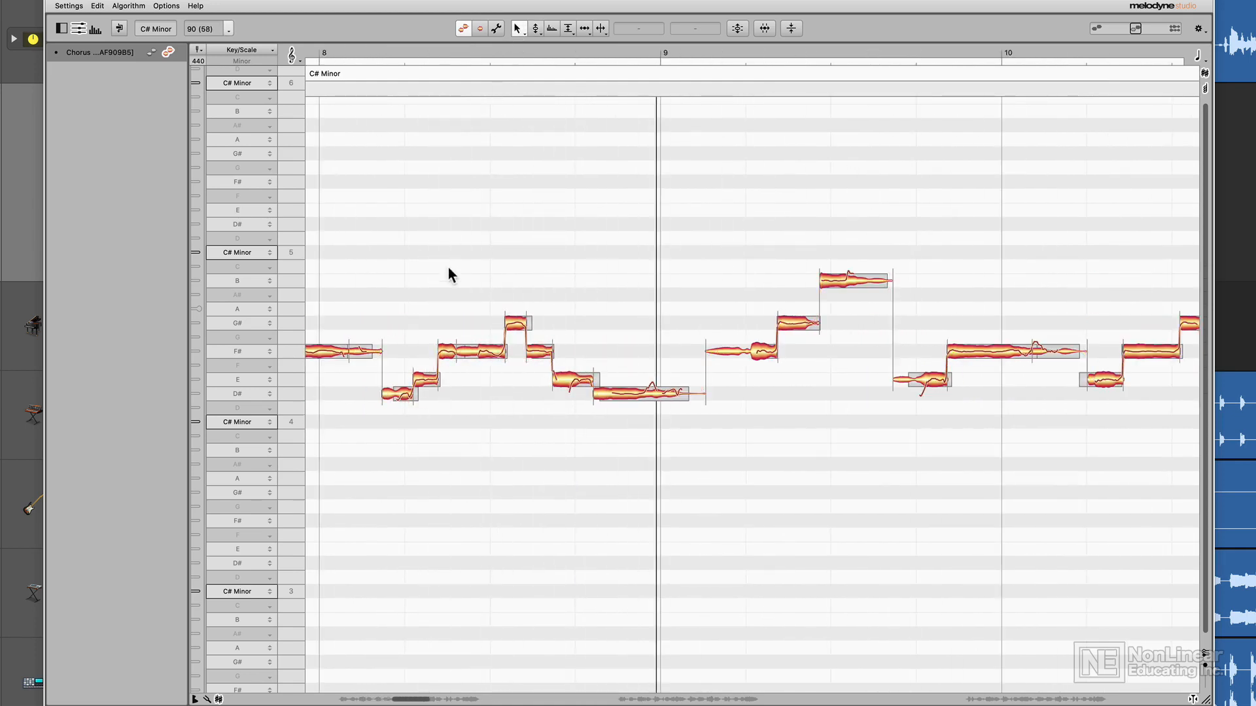
{"action": "left_click_drag", "start_coordinate": [404, 401], "coordinate": [403, 387]}
{"action": "left_click", "coordinate": [370, 50]}
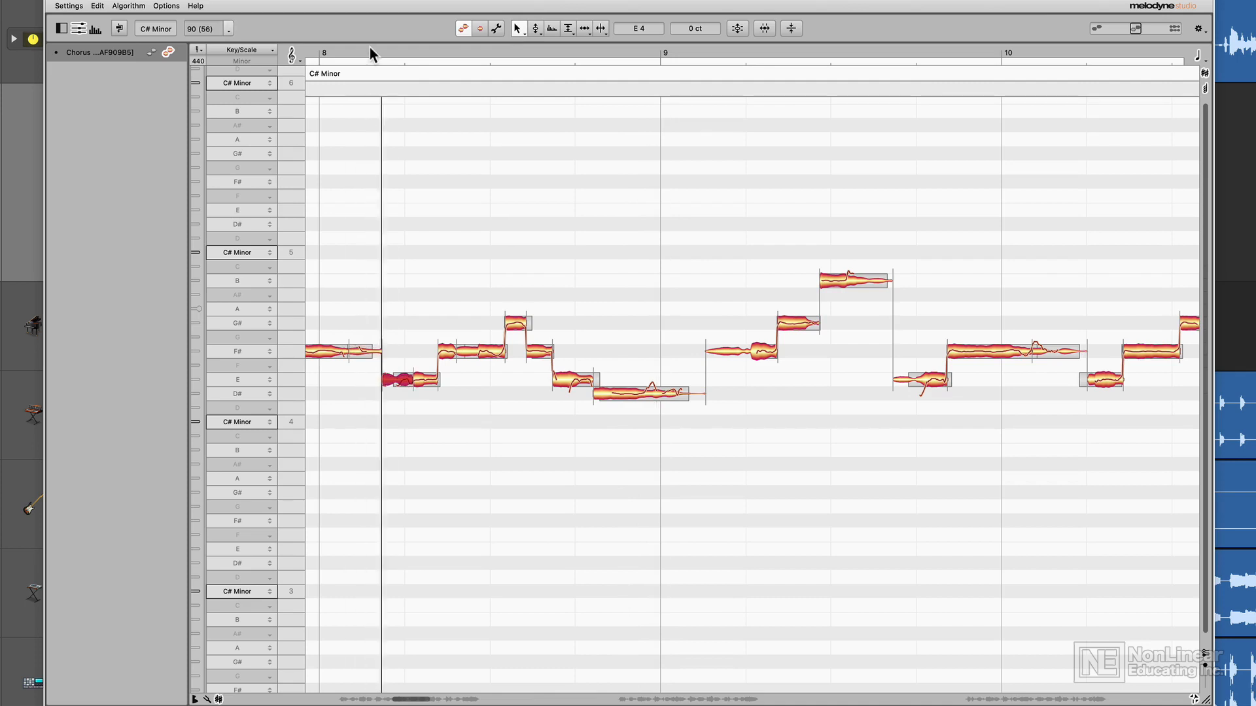
- Select all vocal notes and adjust the steepness of all their pitch transitions together with the Pitch tool
{"action": "left_click", "coordinate": [535, 29]}
{"action": "left_click", "coordinate": [656, 350]}
{"action": "left_click", "coordinate": [639, 255]}
{"action": "key", "text": "super+a"}
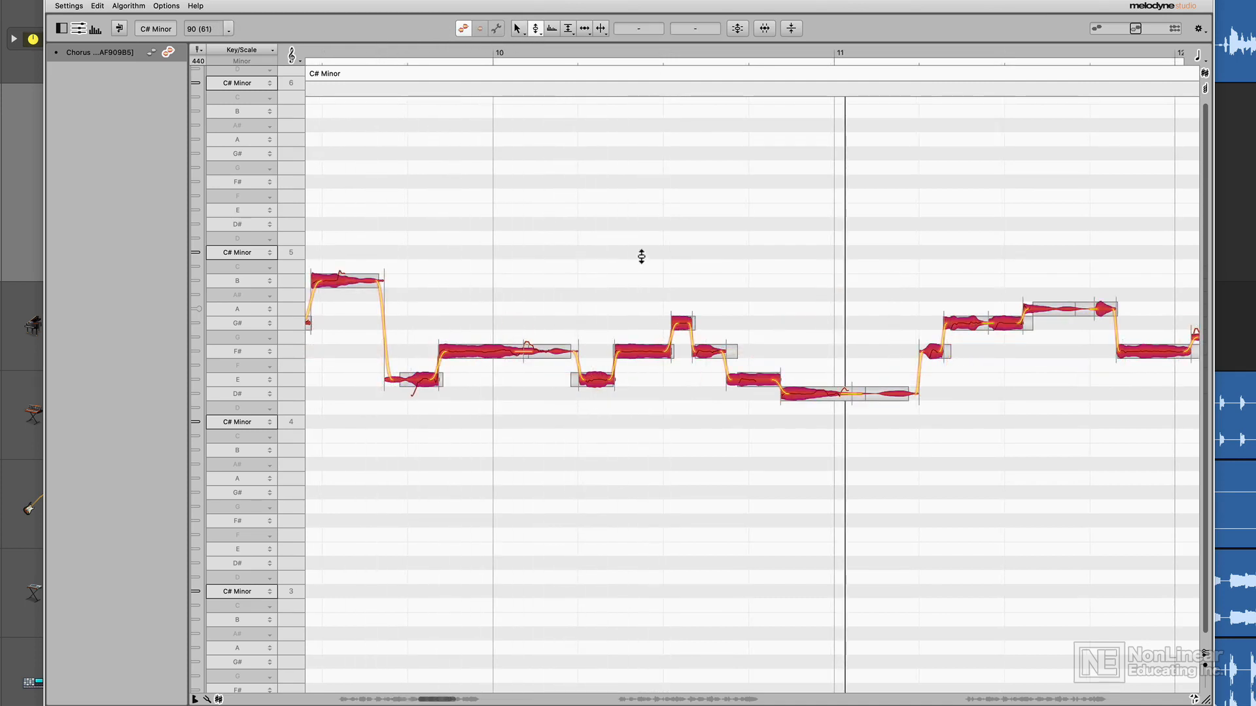
{"action": "left_click_drag", "start_coordinate": [662, 353], "coordinate": [652, 378]}
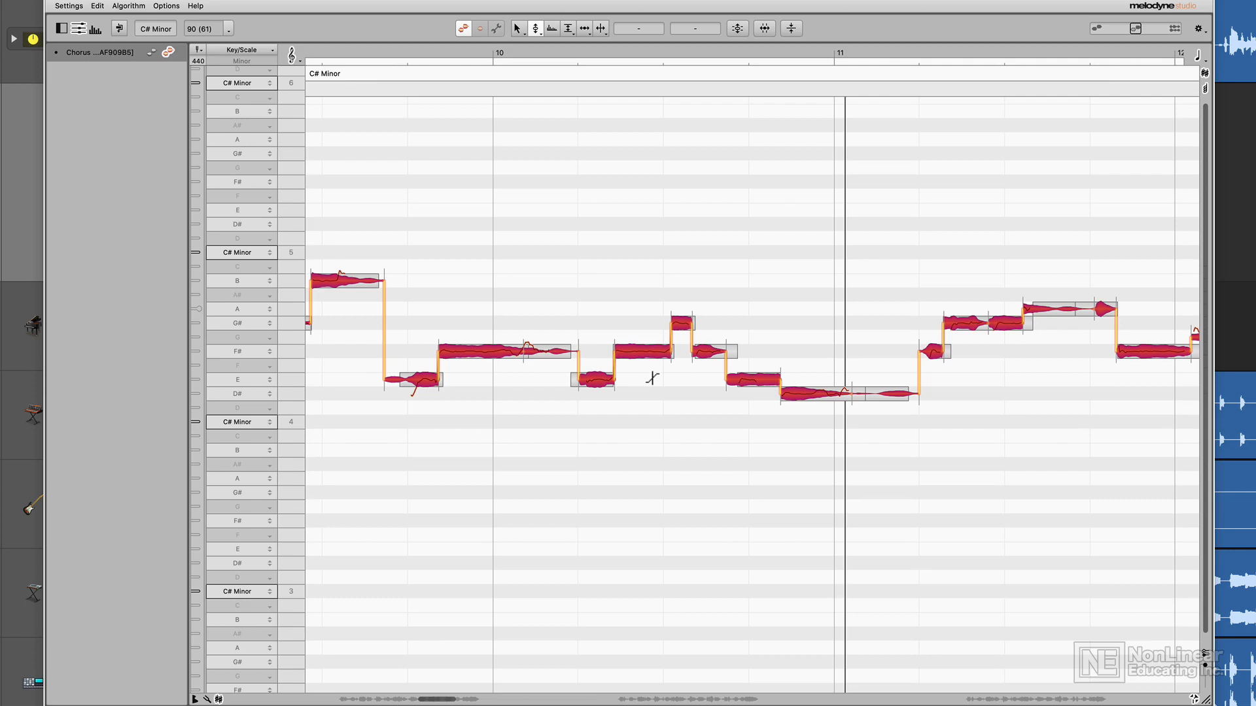
{"action": "left_click_drag", "start_coordinate": [652, 378], "coordinate": [651, 369]}
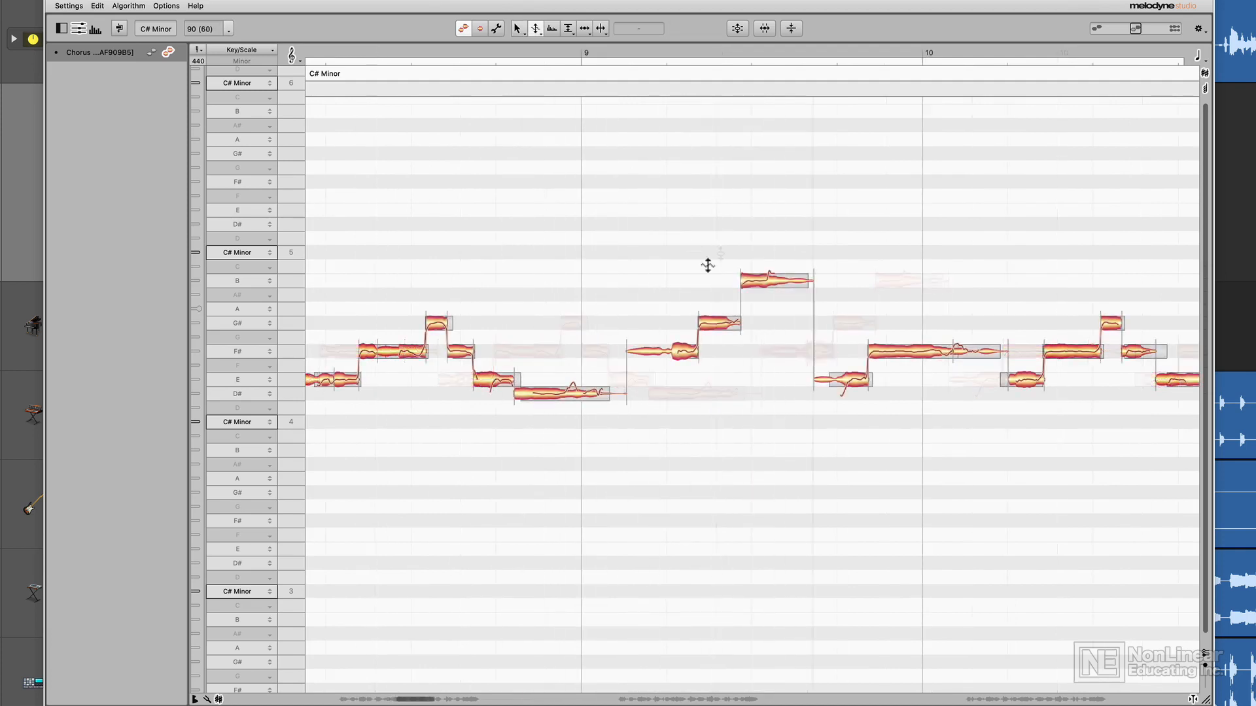
- Set the pitch modulation of the high B note in bar 9 to 100 % and return to the Pitch tool
{"action": "left_click_drag", "start_coordinate": [783, 214], "coordinate": [775, 288]}
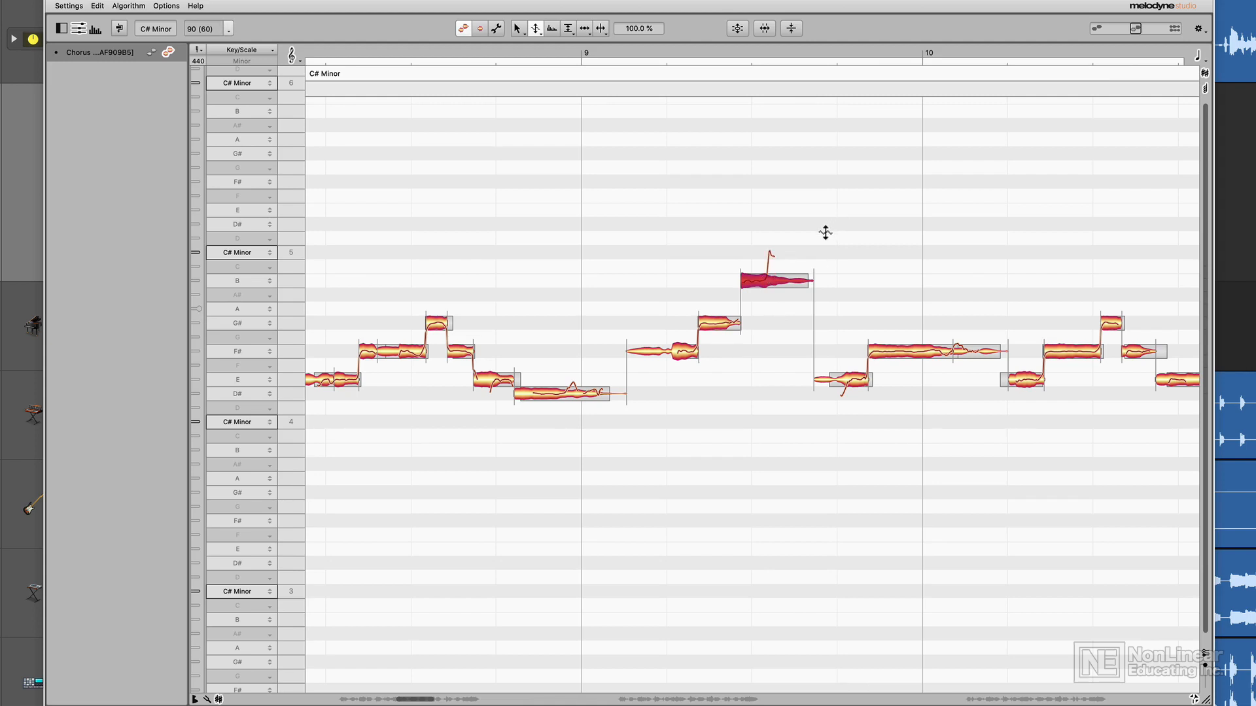
{"action": "left_click", "coordinate": [617, 180]}
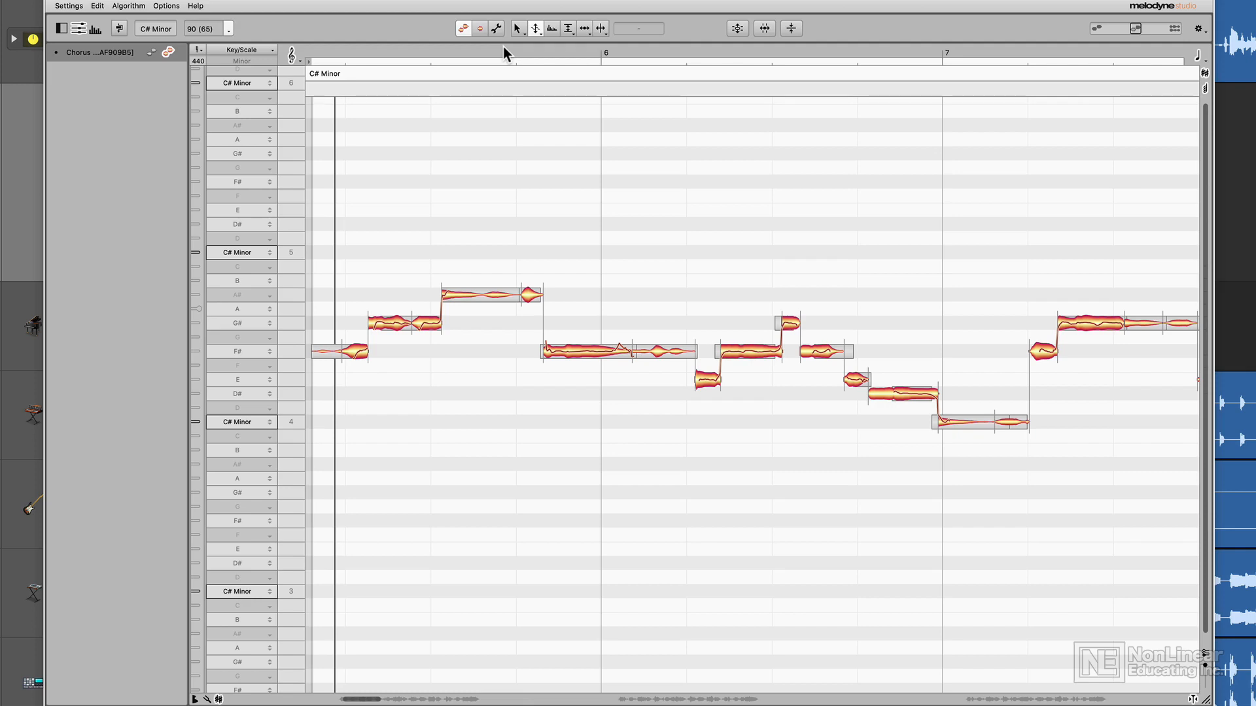
{"action": "left_click", "coordinate": [536, 29]}
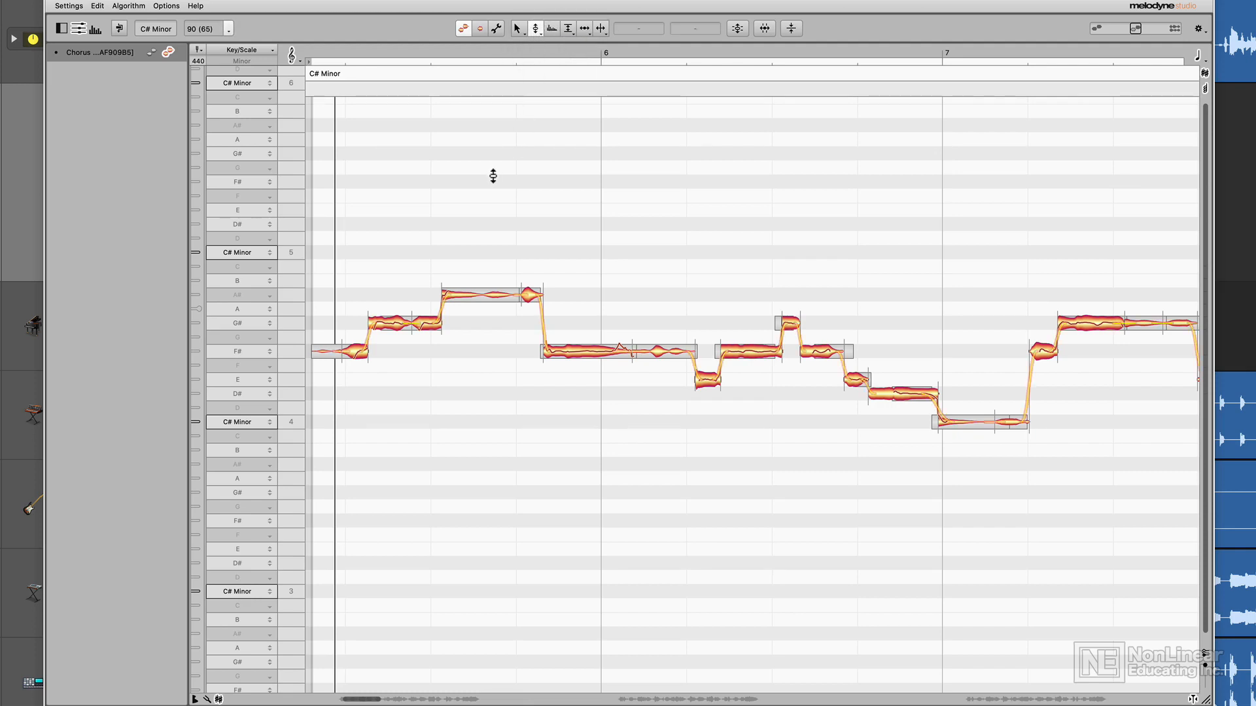